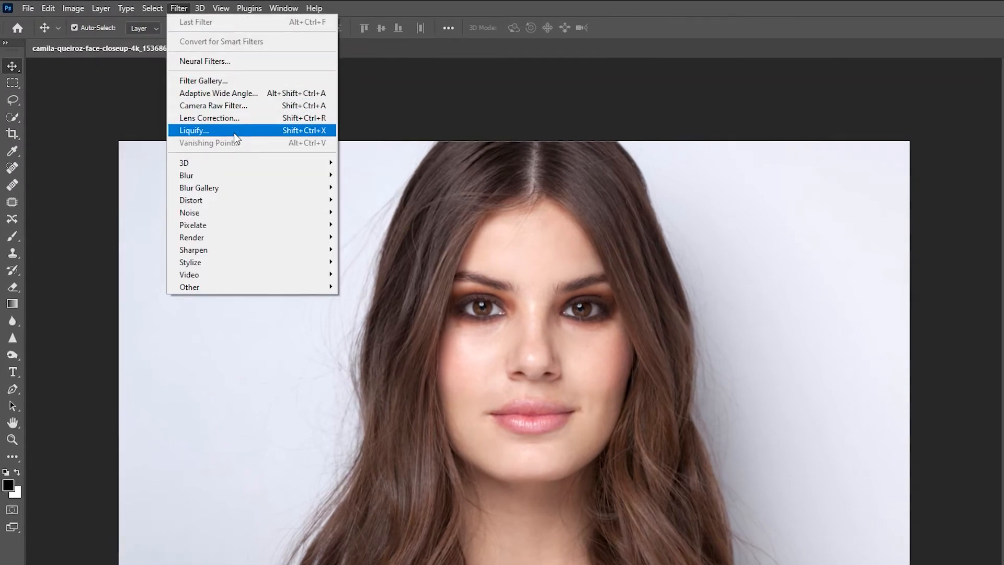
Open the Liquify filter and push the hair edge at the image's left inward with the Forward Warp tool.
click(234, 132)
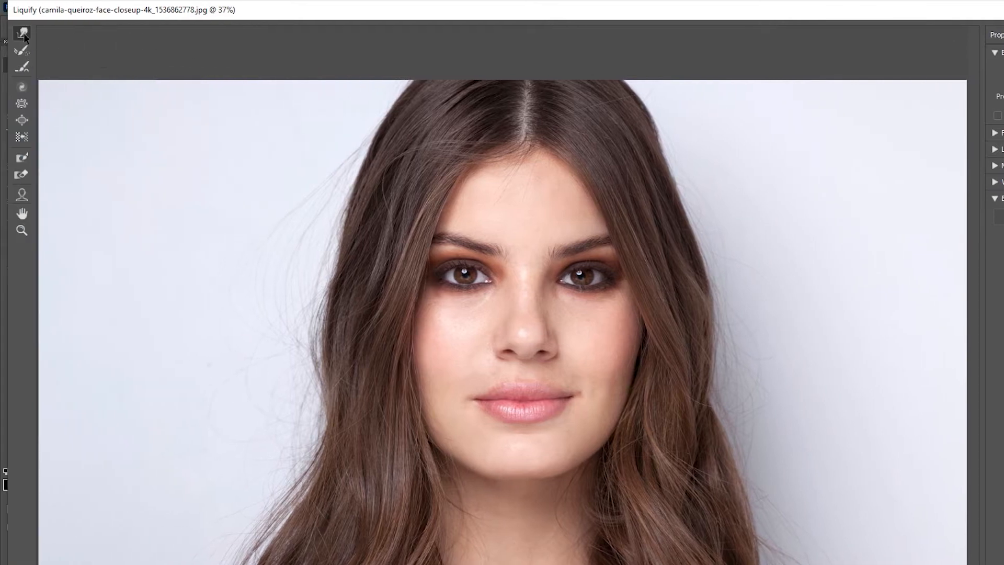
click(23, 34)
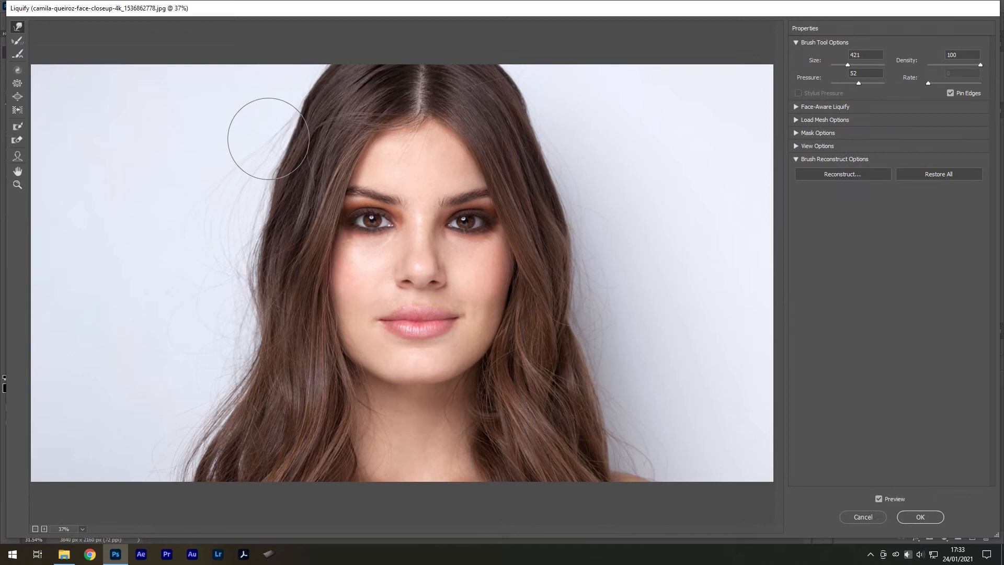
mouse_move(272, 154)
mouse_down()
mouse_move(247, 190)
mouse_move(258, 191)
mouse_move(251, 169)
mouse_move(259, 177)
mouse_move(235, 203)
mouse_move(247, 206)
mouse_move(226, 214)
mouse_move(242, 223)
mouse_move(269, 195)
mouse_move(271, 168)
mouse_move(245, 195)
mouse_move(239, 221)
mouse_move(262, 117)
mouse_up()
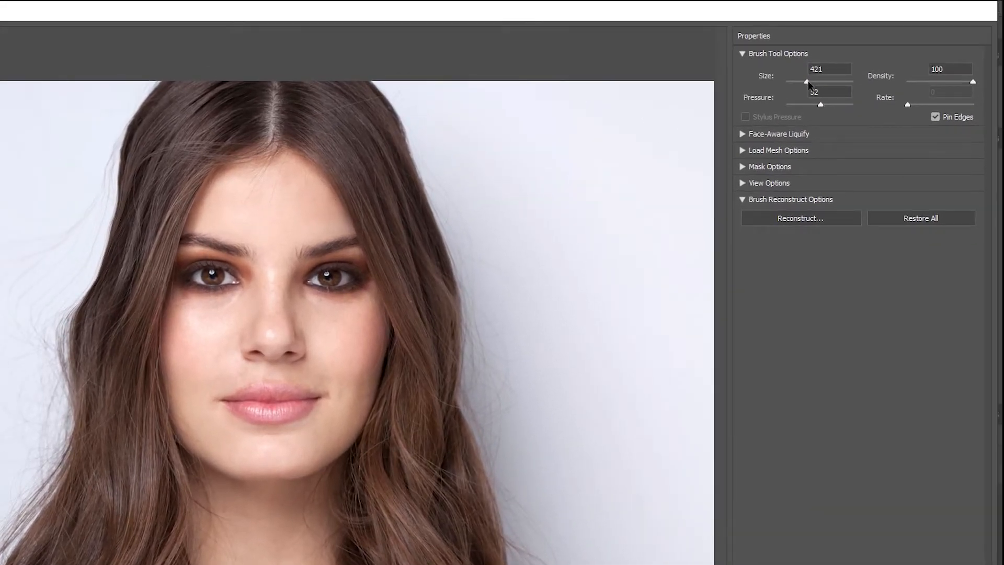
Warp the hair edge at the image's right, first with brush size 50, then with a larger brush at pressure 100.
drag(809, 82, 818, 81)
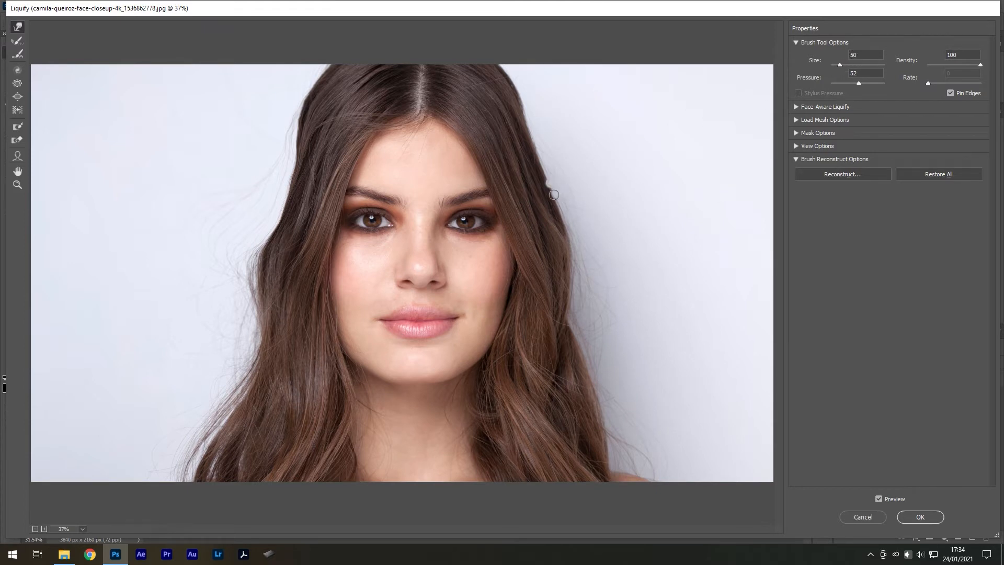
drag(579, 147, 617, 147)
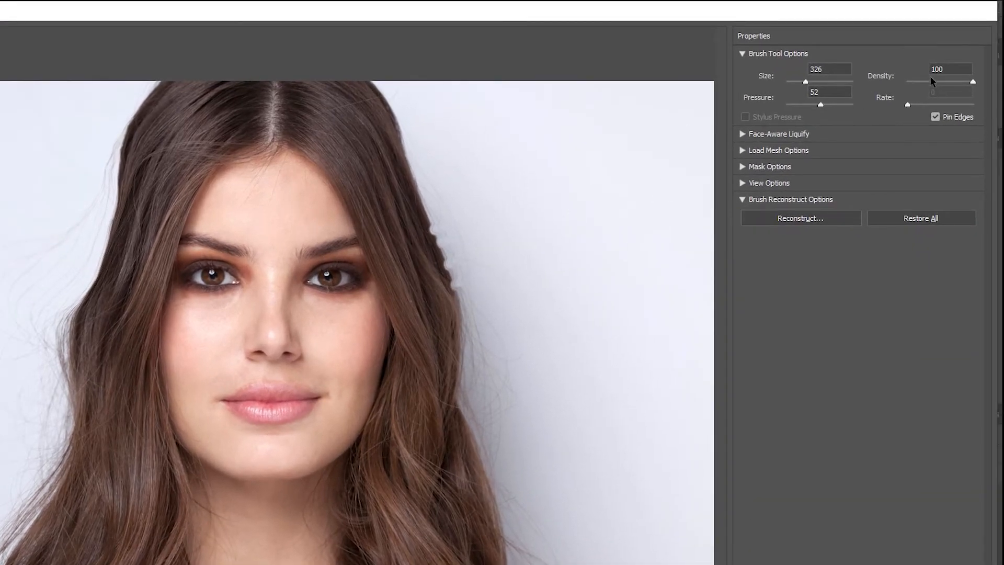
drag(934, 81, 966, 84)
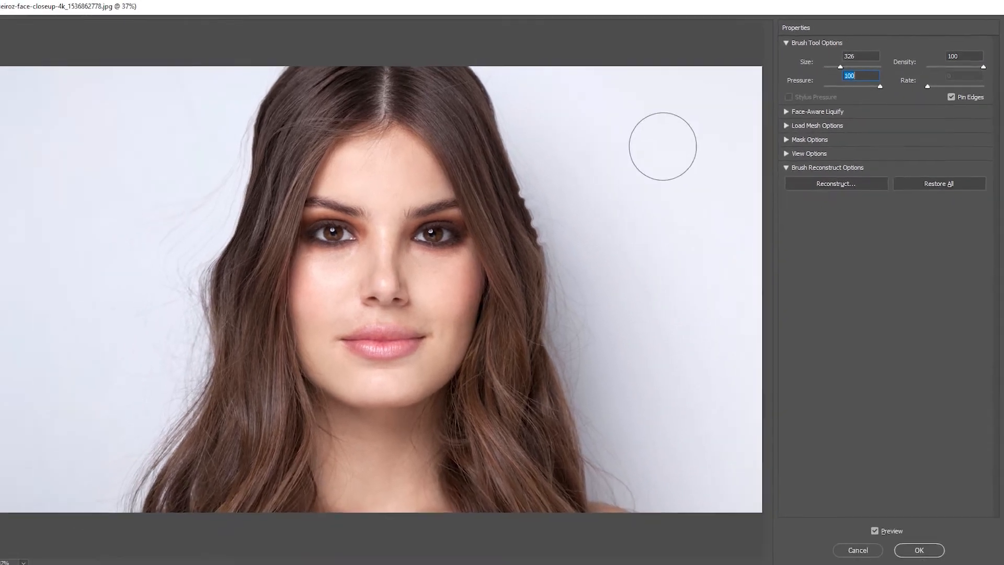
drag(517, 214, 538, 213)
drag(591, 161, 526, 171)
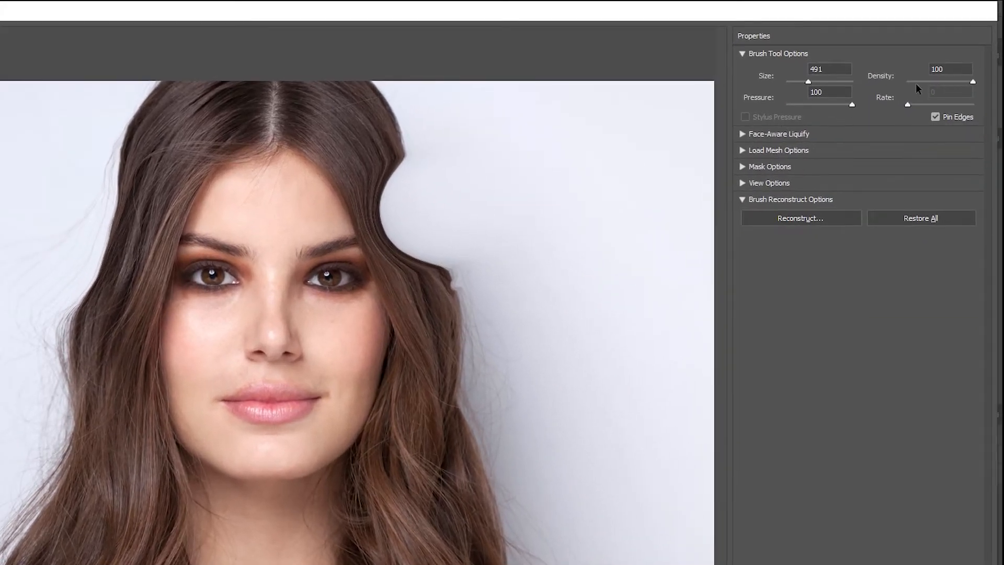
Push the hair at the image's right inward at brush density 0, then warp it again at density 100.
drag(924, 83, 901, 84)
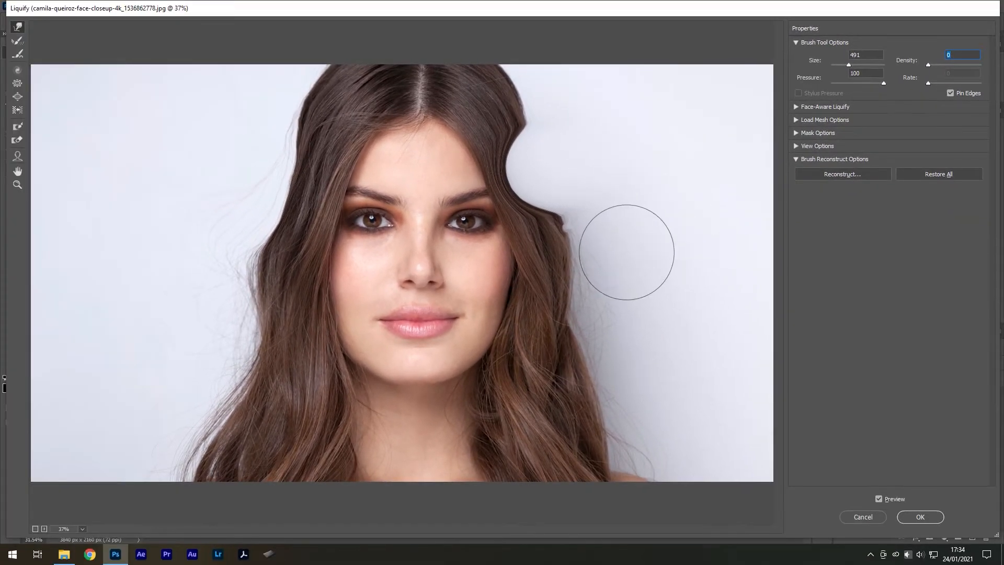
drag(602, 266, 517, 286)
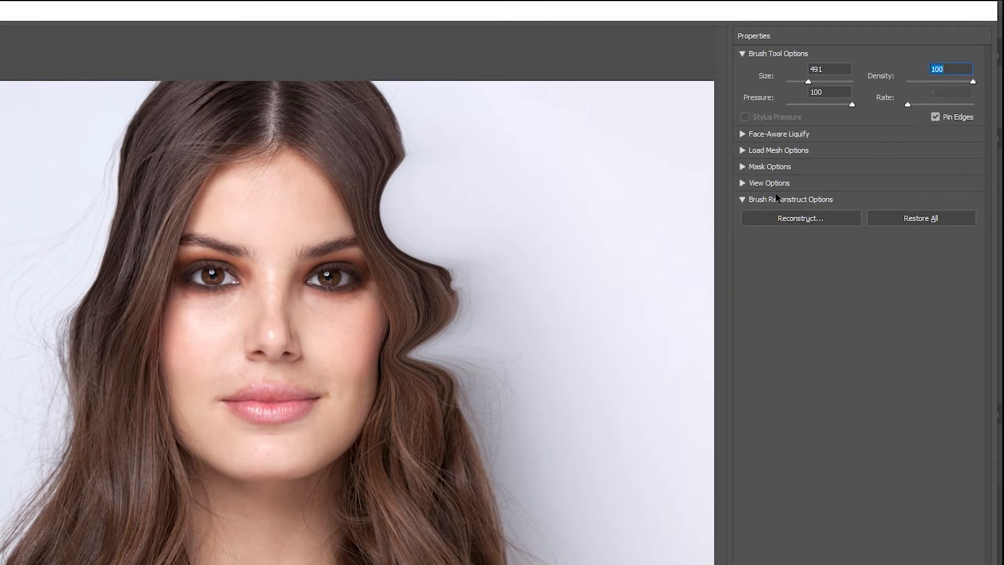
mouse_move(463, 419)
mouse_down()
mouse_move(456, 393)
mouse_move(466, 423)
mouse_move(442, 411)
mouse_move(466, 397)
mouse_move(442, 409)
mouse_move(456, 390)
mouse_move(439, 411)
mouse_move(473, 403)
mouse_move(536, 350)
mouse_up()
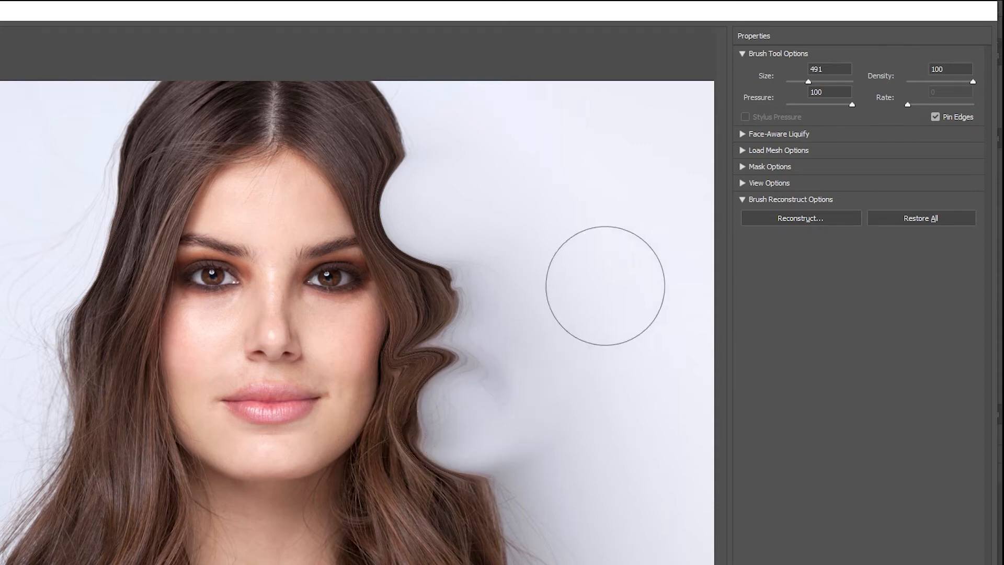
Lower the brush pressure to 1 and warp the lower hair edge at the image's right.
drag(852, 104, 817, 104)
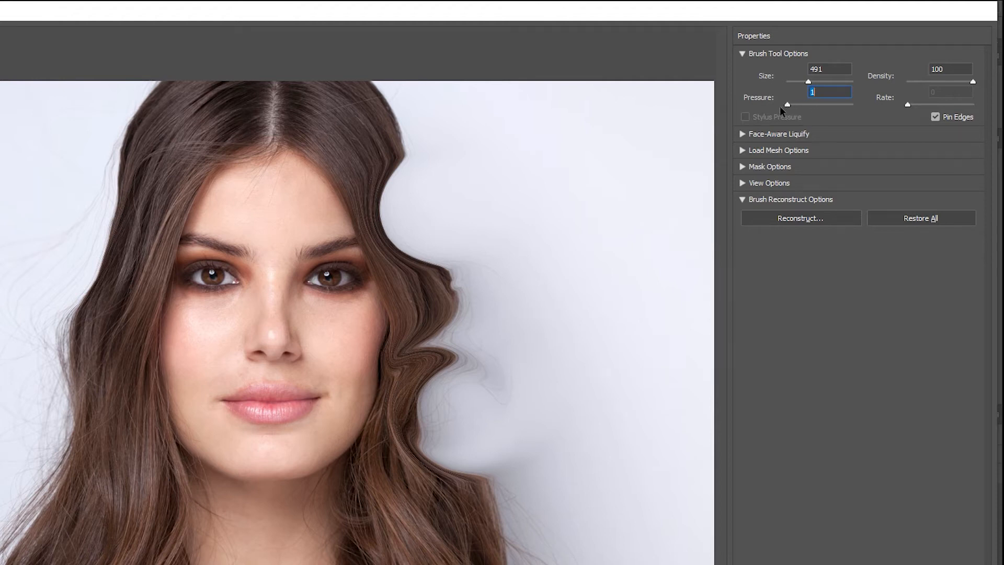
mouse_move(494, 507)
mouse_down()
mouse_move(502, 505)
mouse_move(462, 504)
mouse_move(478, 471)
mouse_move(435, 504)
mouse_move(548, 463)
mouse_move(551, 473)
mouse_move(453, 515)
mouse_move(474, 491)
mouse_move(530, 491)
mouse_up()
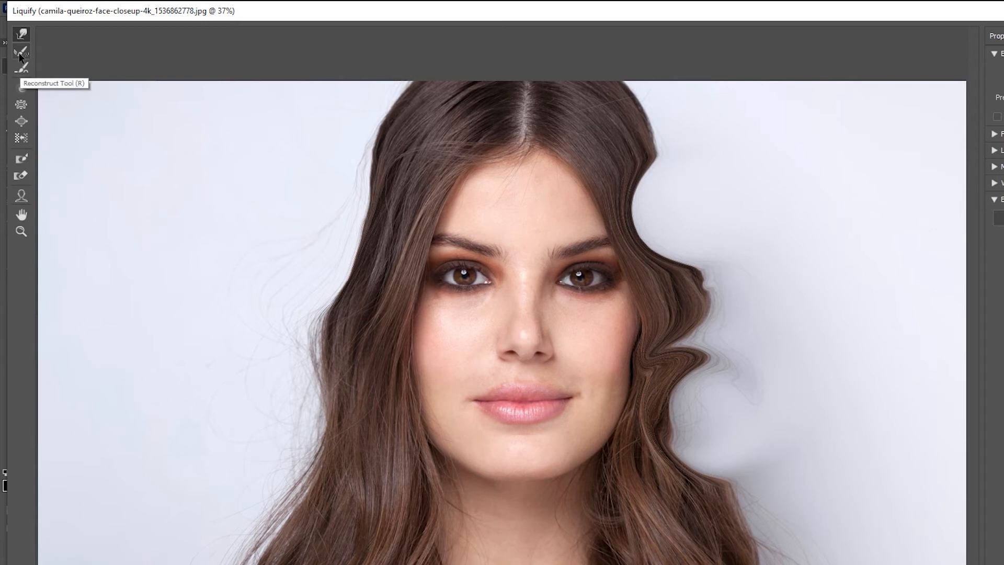
Restore the warped hair on both sides with the Reconstruct tool.
click(20, 55)
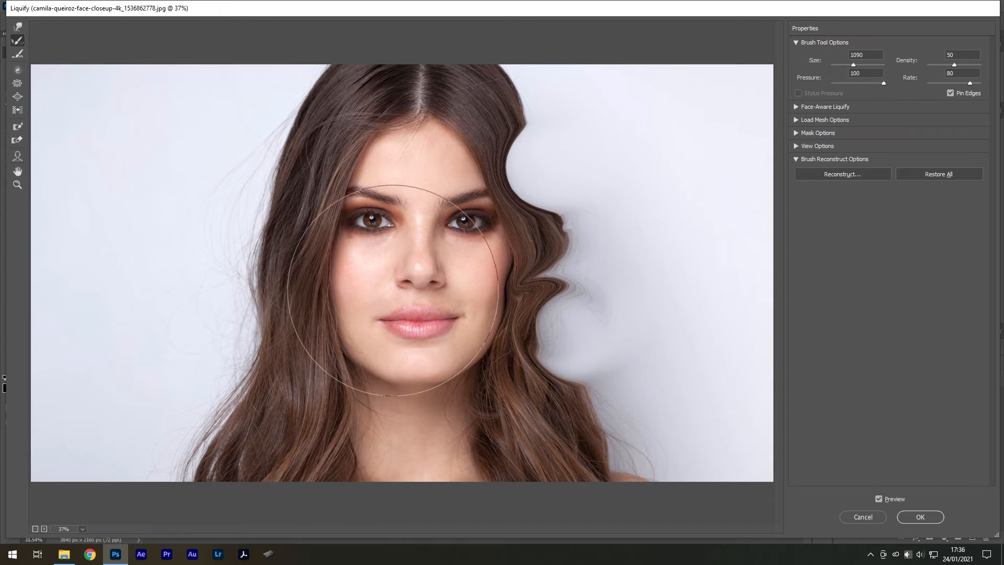
mouse_move(426, 135)
mouse_down()
mouse_move(448, 79)
mouse_move(538, 310)
mouse_move(608, 415)
mouse_up()
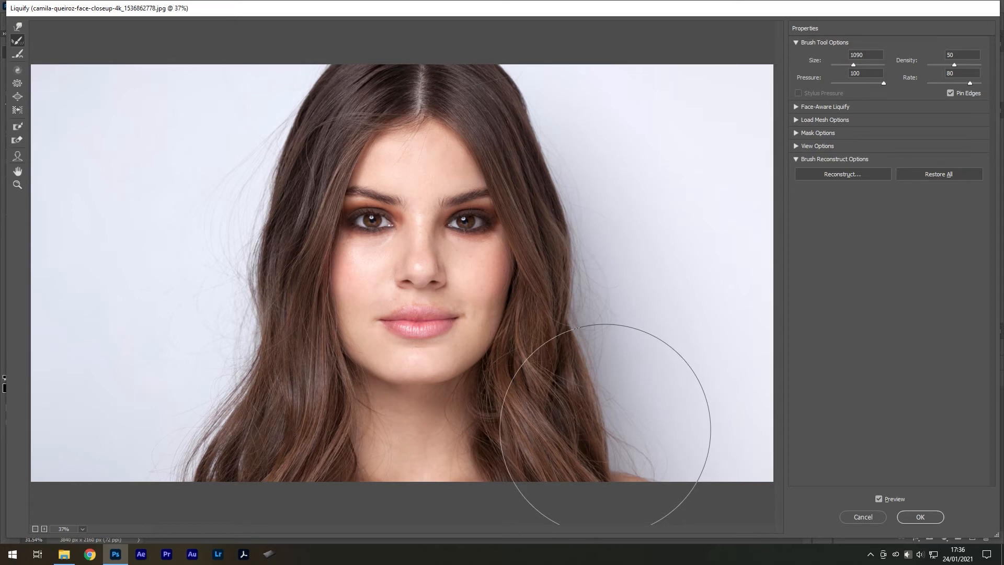
Twirl the area between the eyes with the Twirl Clockwise tool and shrink the eye at the image's left with the Pucker tool.
click(16, 70)
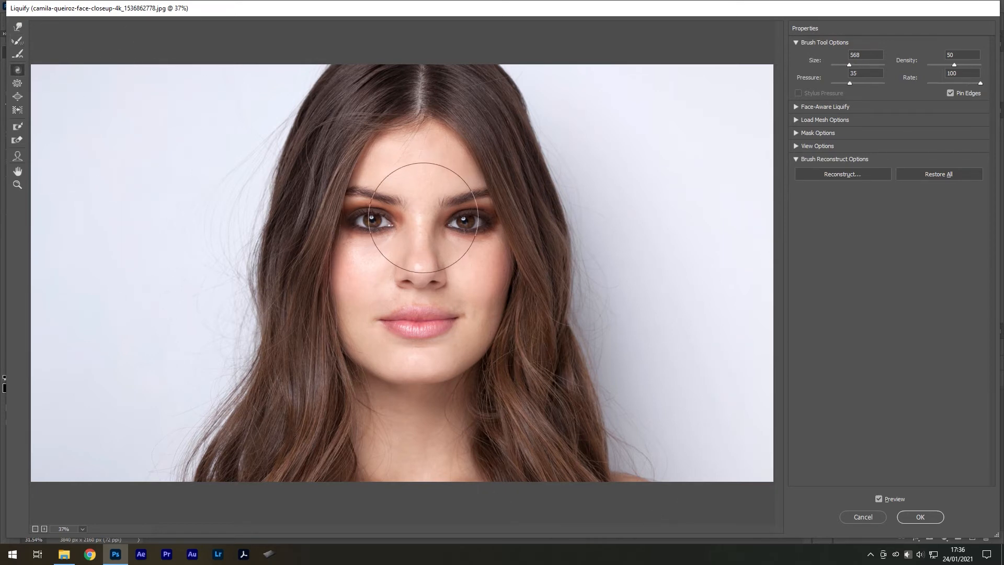
drag(418, 202, 433, 213)
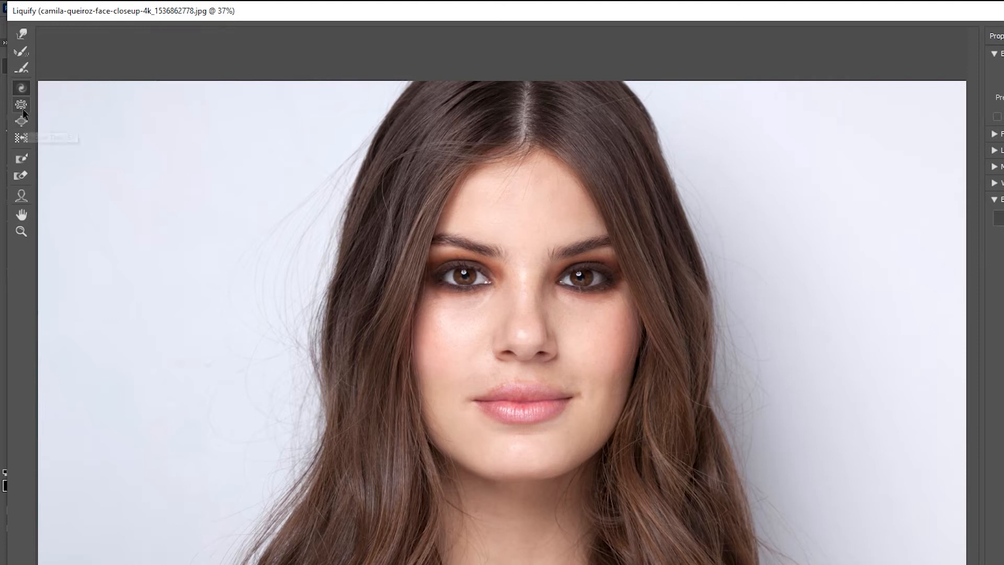
click(22, 106)
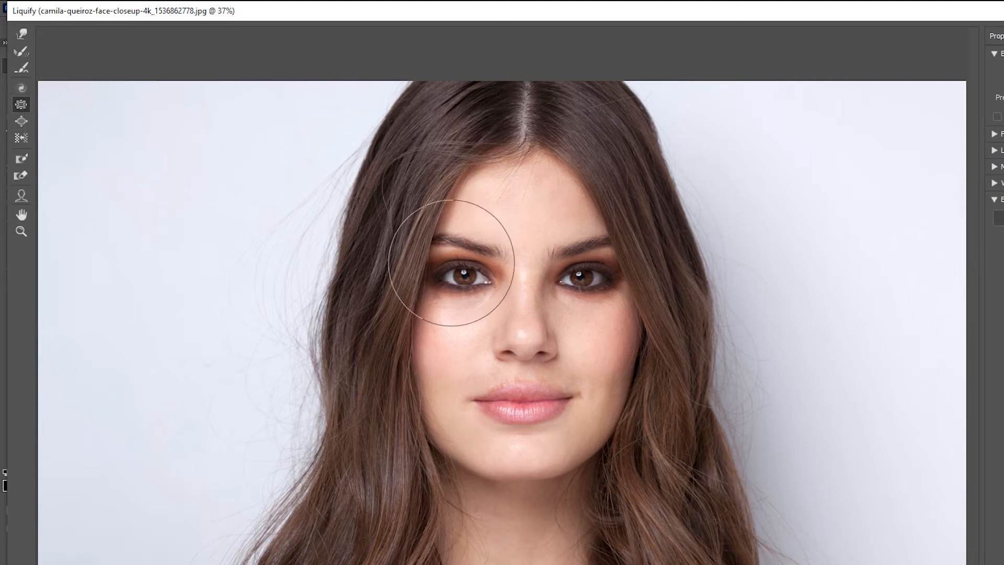
drag(462, 266, 460, 267)
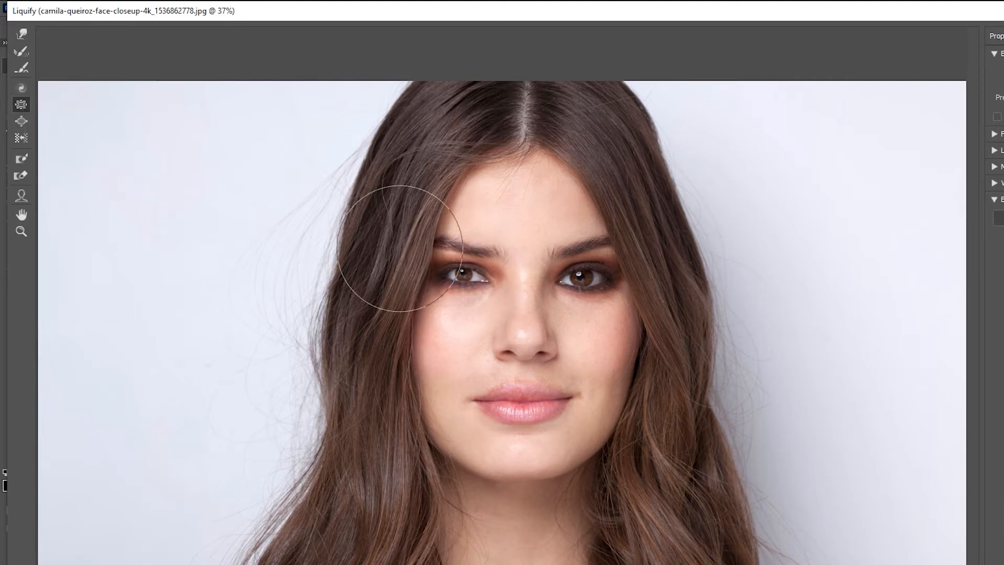
Enlarge the eye at the image's left with the Bloat tool and undo that change.
click(21, 121)
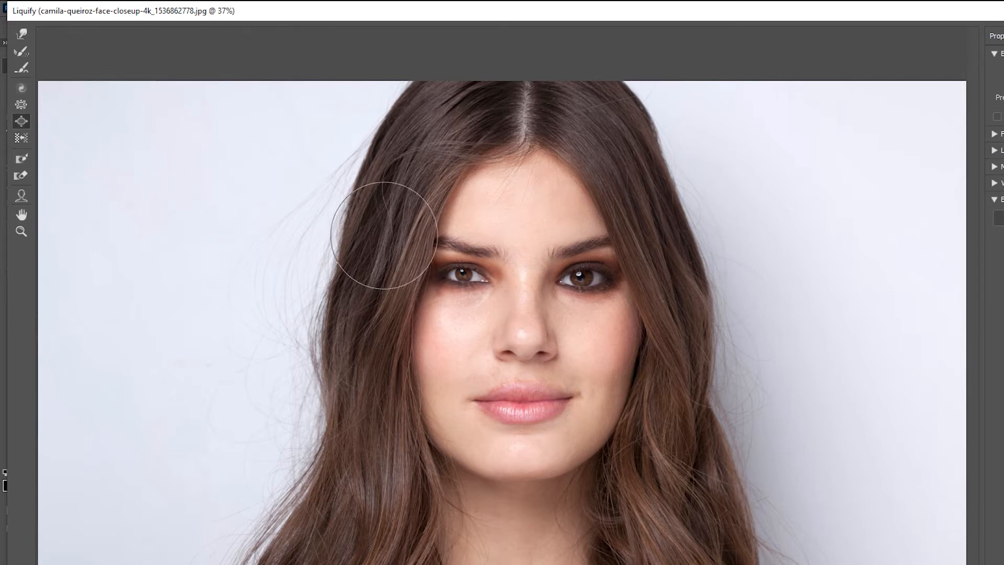
drag(463, 271, 467, 272)
key(ctrl+z)
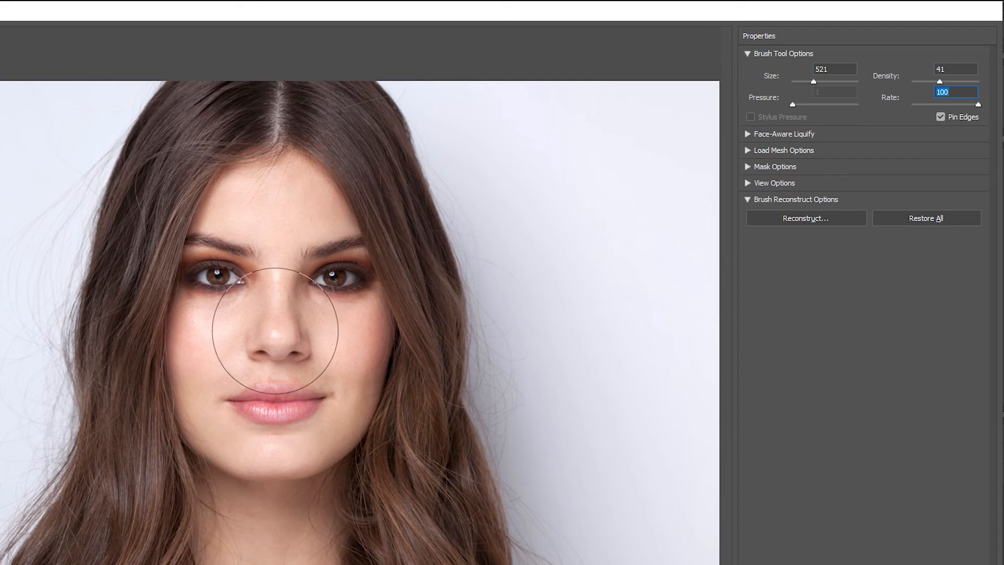
Pucker the nose at brush rate 100, undo it, and shrink the nose again at rate 10.
drag(274, 328, 275, 330)
key(ctrl+z)
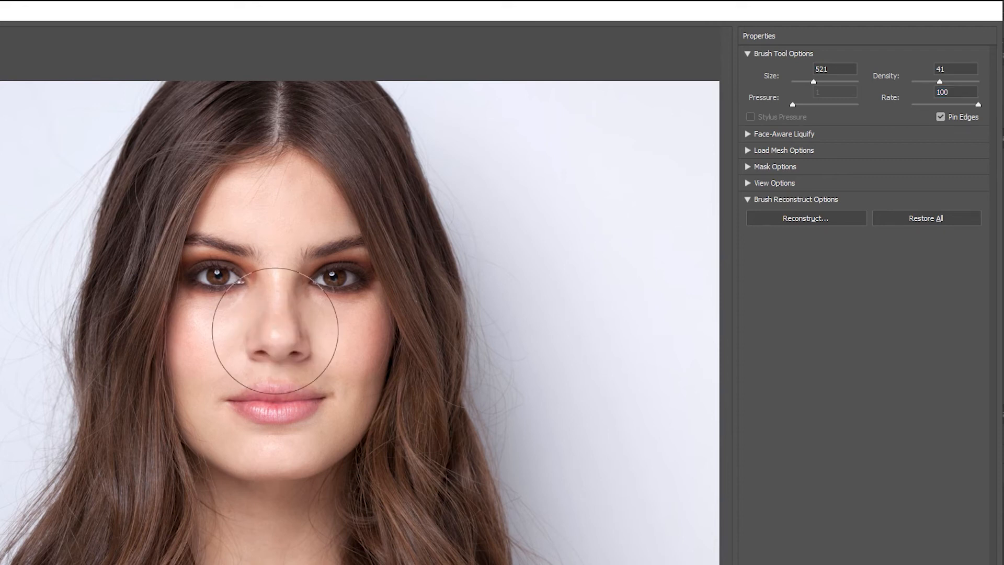
drag(936, 104, 925, 107)
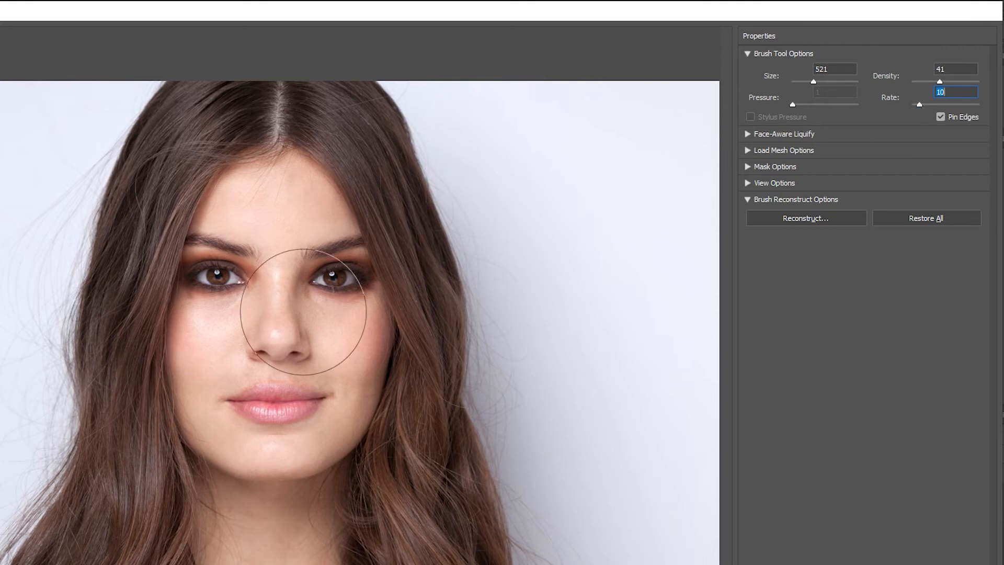
click(281, 335)
drag(282, 335, 279, 328)
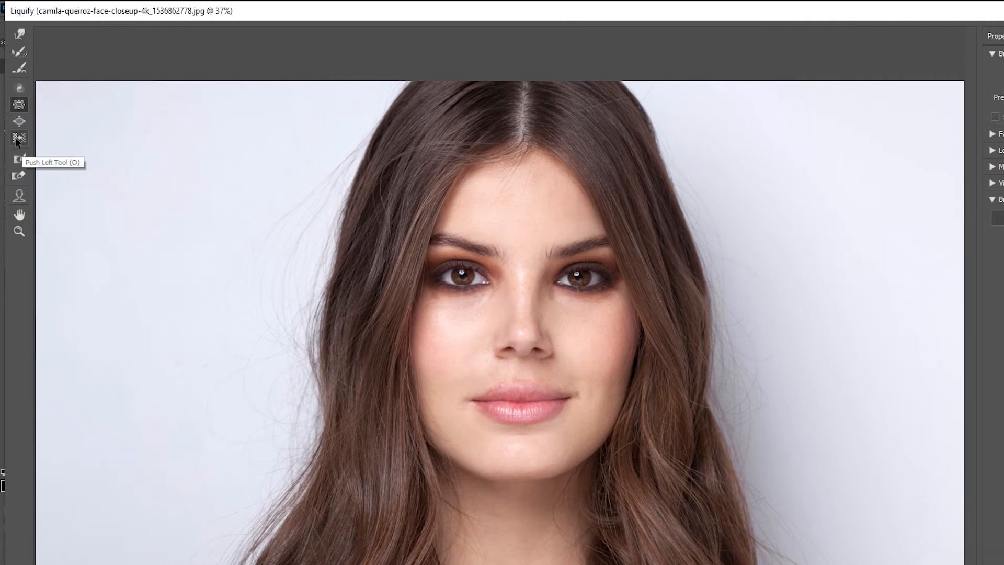
Shift the outer hair edges, the forehead and the cheeks with the Push Left tool.
click(17, 140)
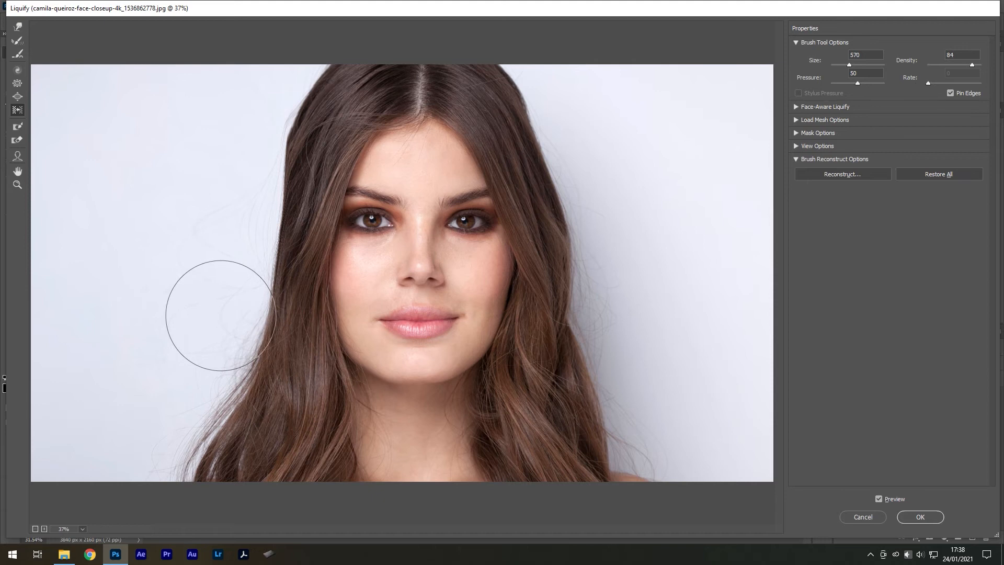
drag(610, 312, 602, 159)
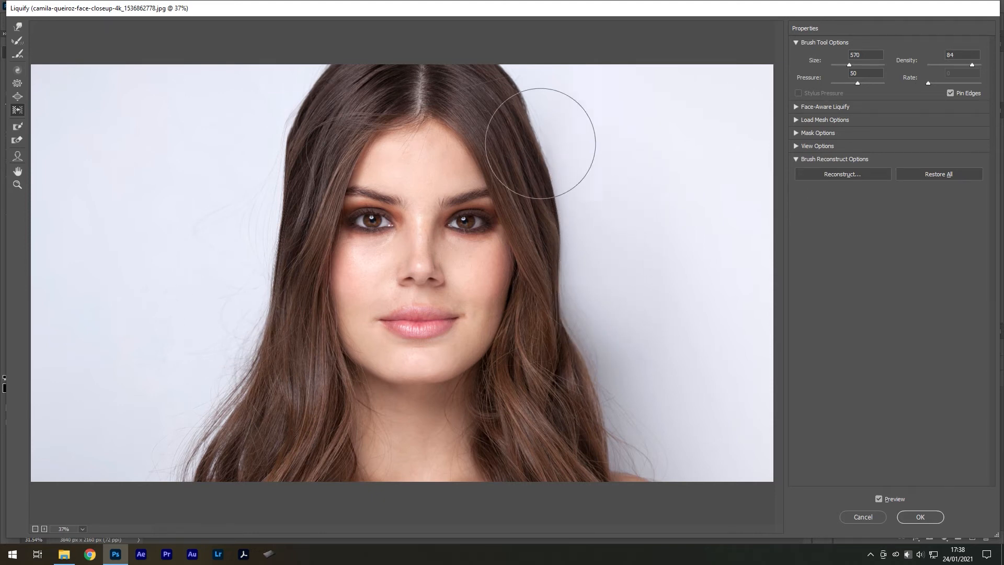
drag(510, 152, 347, 162)
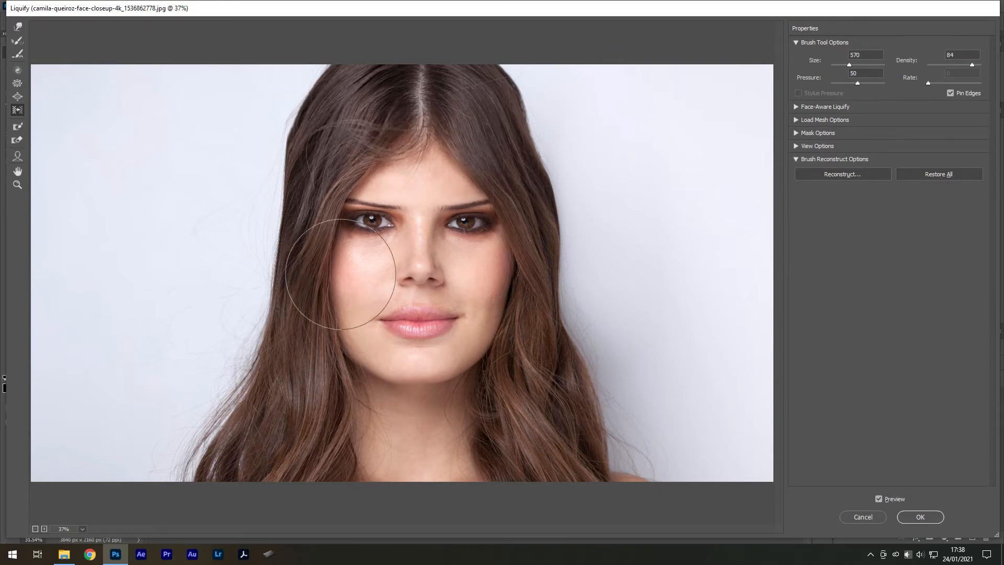
mouse_move(361, 277)
mouse_down()
mouse_move(404, 269)
mouse_move(504, 288)
mouse_move(445, 269)
mouse_move(361, 282)
mouse_move(468, 291)
mouse_up()
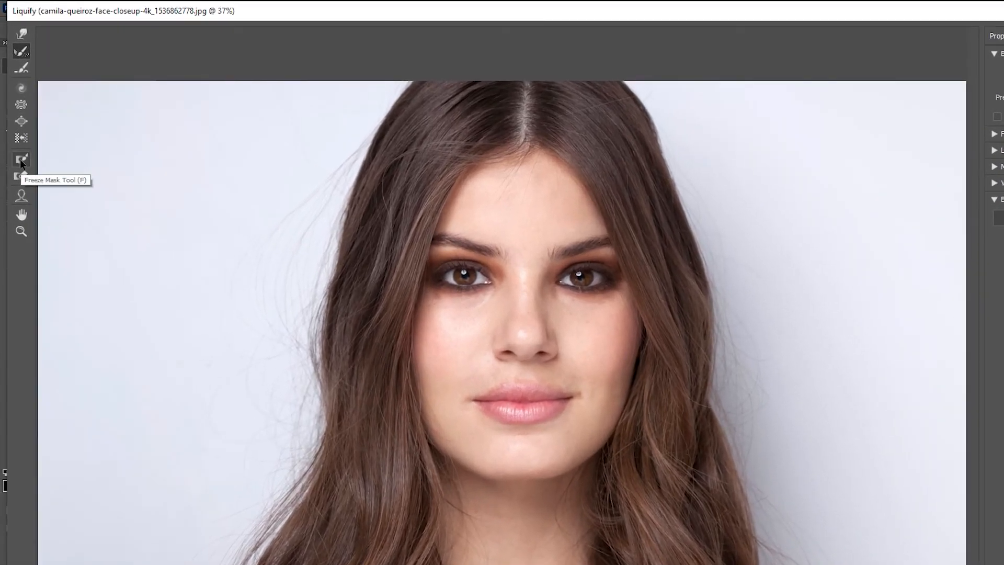
Paint a freeze mask over the hair at the image's left and erase it with the Thaw Mask tool.
click(20, 159)
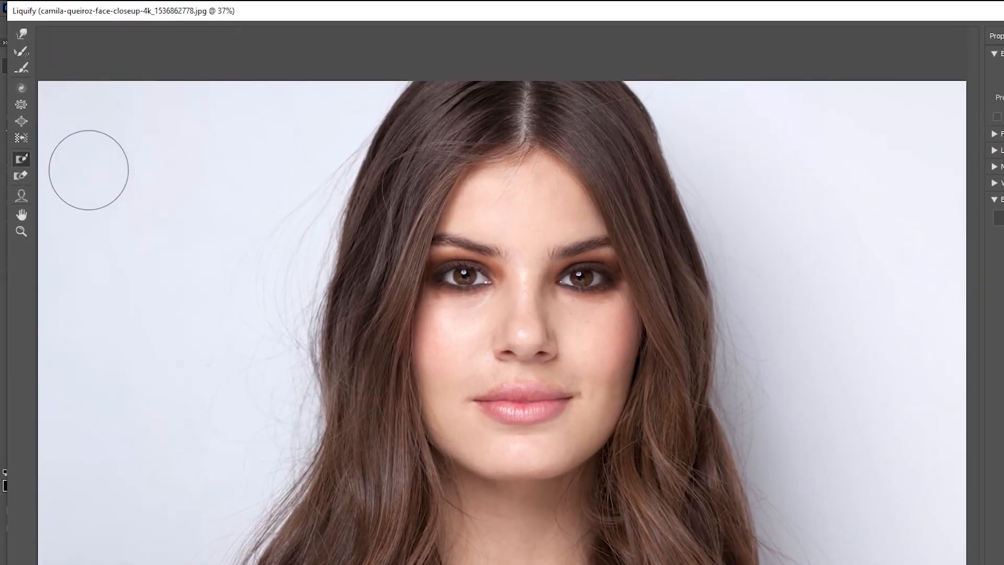
mouse_move(433, 158)
mouse_down()
mouse_move(377, 265)
mouse_move(391, 197)
mouse_move(373, 410)
mouse_up()
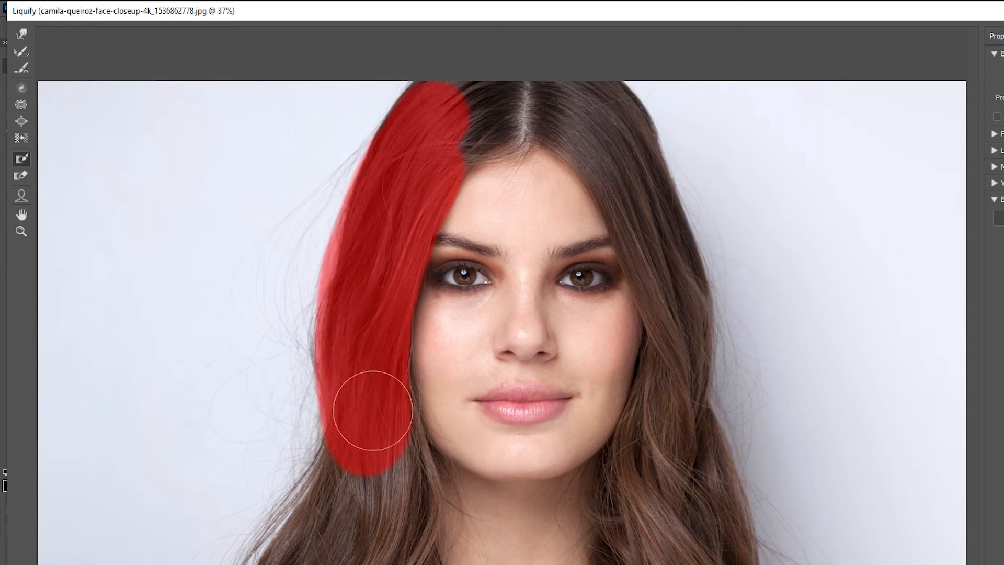
click(21, 177)
mouse_move(347, 460)
mouse_down()
mouse_move(345, 407)
mouse_move(356, 324)
mouse_move(442, 131)
mouse_up()
Activate the Face tool and link the size, height, width and tilt of both eyes in the Face-Aware Liquify settings.
click(21, 196)
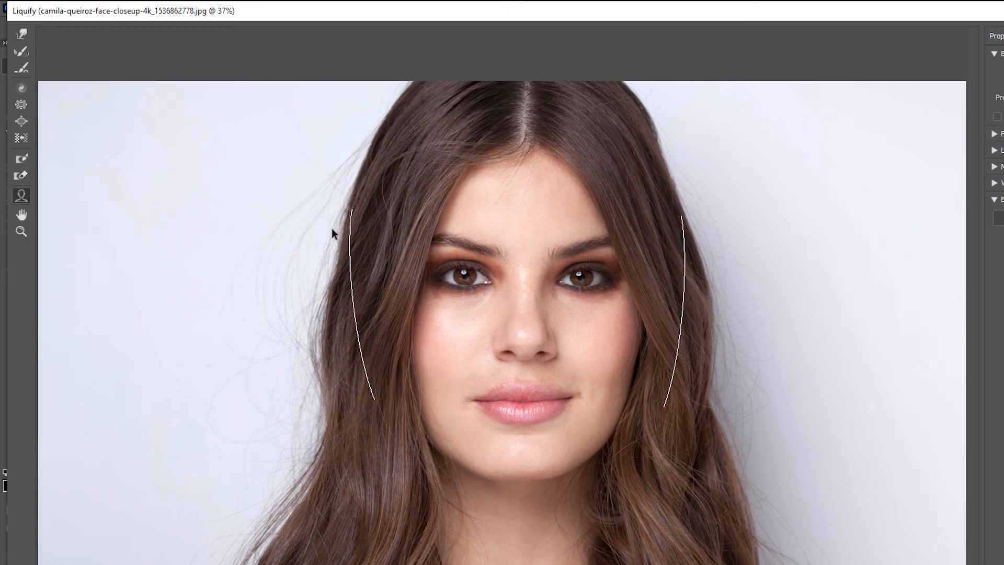
mouse_move(449, 344)
mouse_move(506, 404)
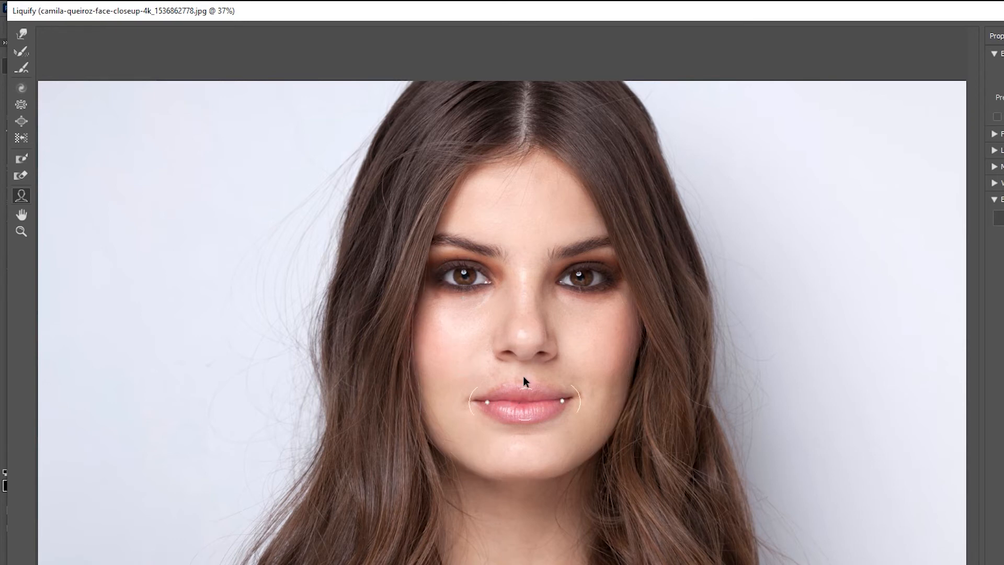
mouse_move(464, 281)
mouse_move(542, 399)
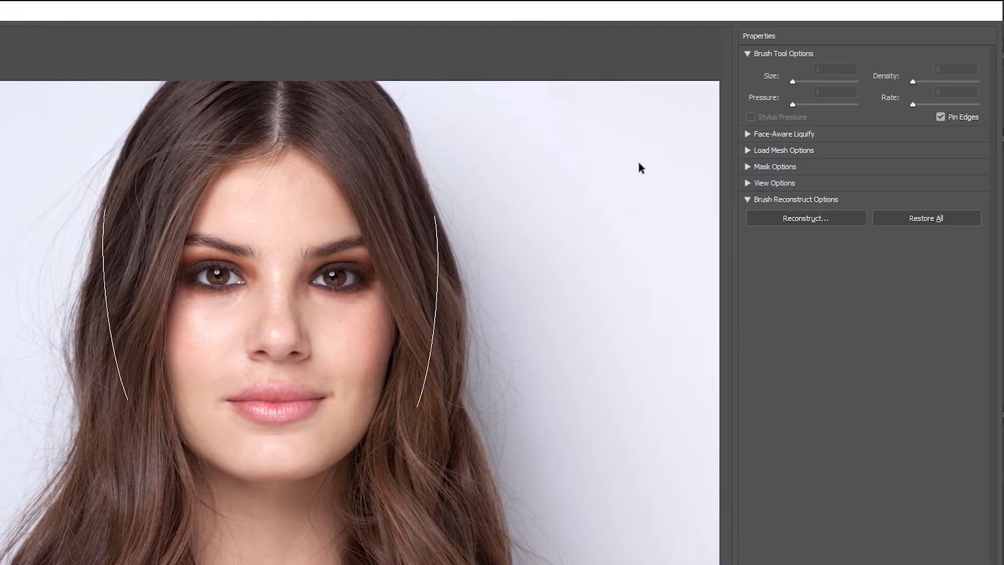
click(748, 133)
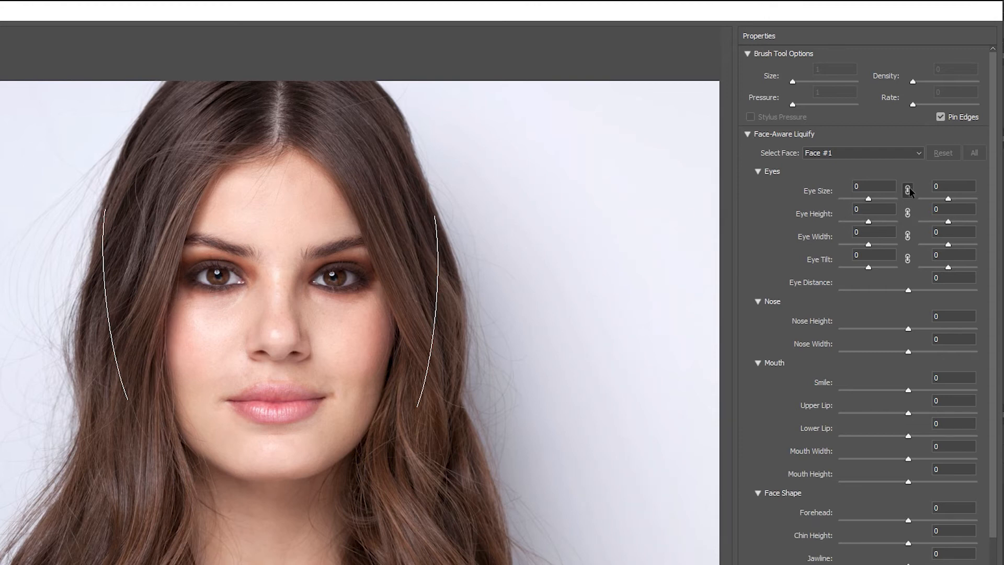
click(909, 236)
click(909, 258)
Try stretching both linked eyes to a height of 100 with the Face tool.
mouse_move(333, 262)
drag(333, 262, 337, 211)
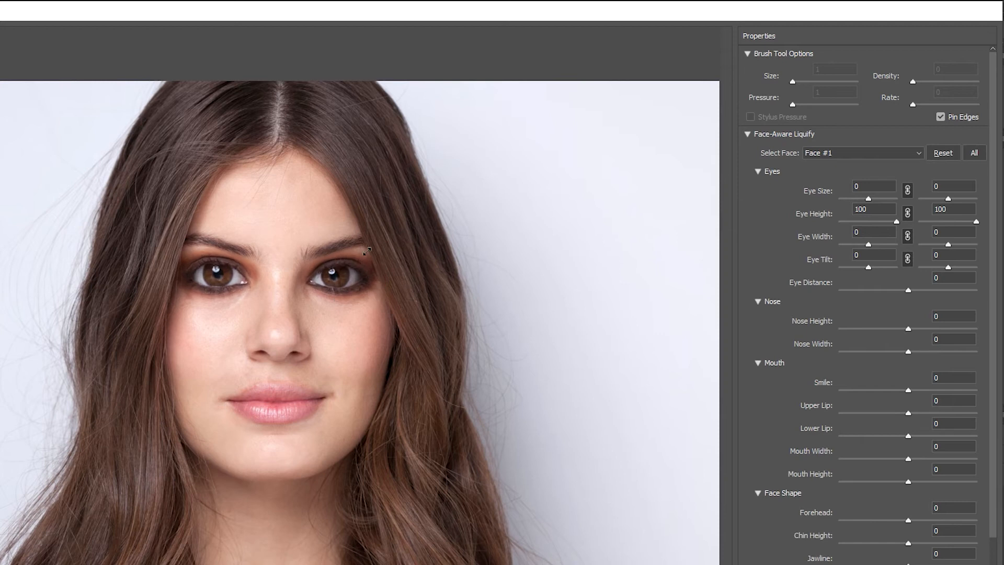
drag(377, 244, 367, 253)
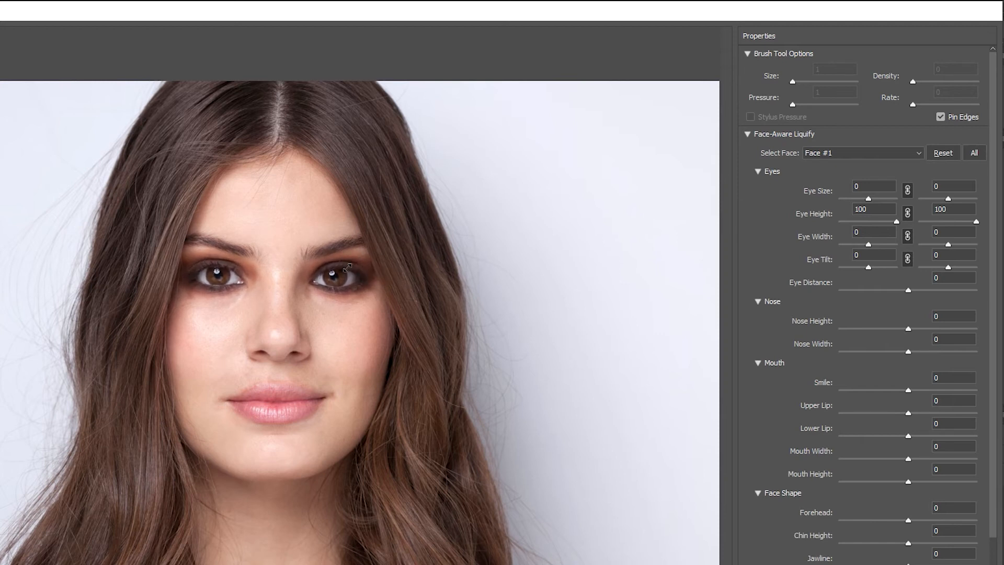
Collapse the Face-Aware Liquify settings and look over the Load Mesh options.
click(748, 134)
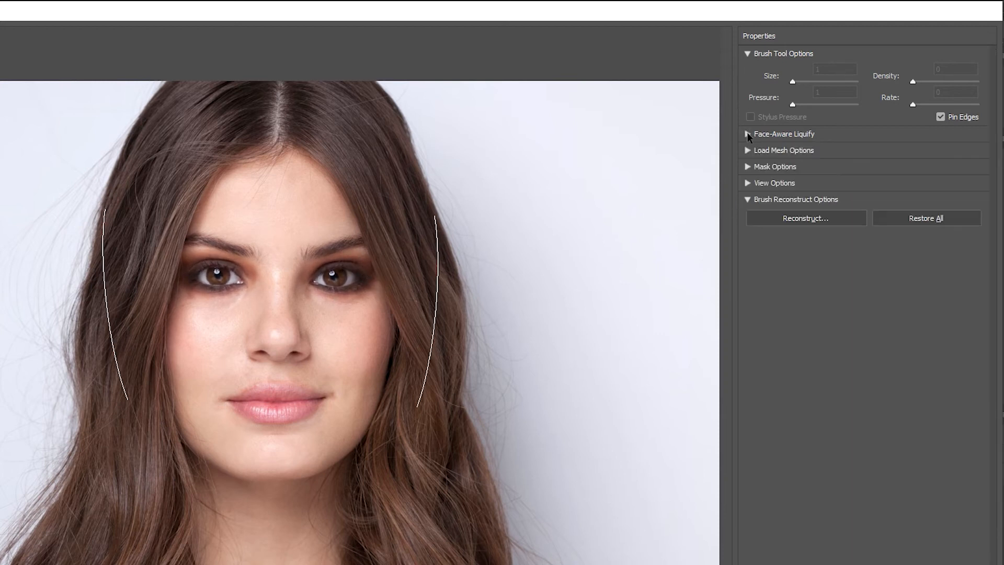
click(748, 151)
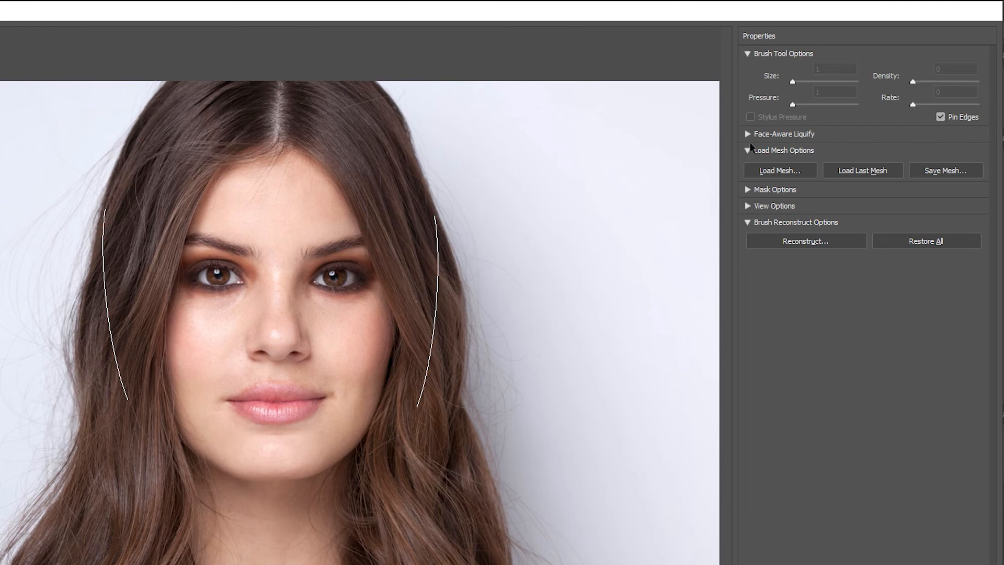
click(748, 151)
Expand the Mask options and paint a freeze mask over the whole face at brush size 328.
click(748, 162)
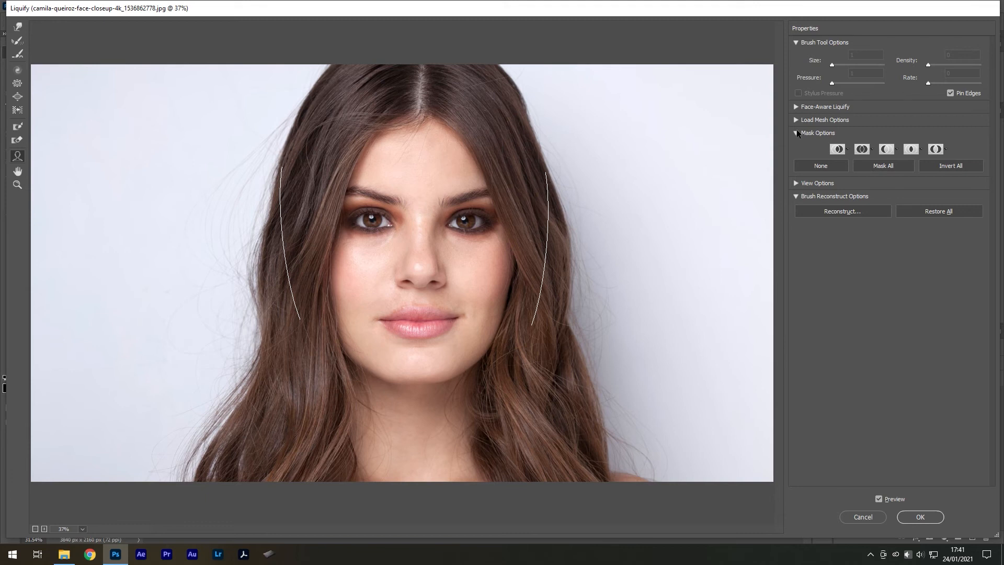
click(17, 126)
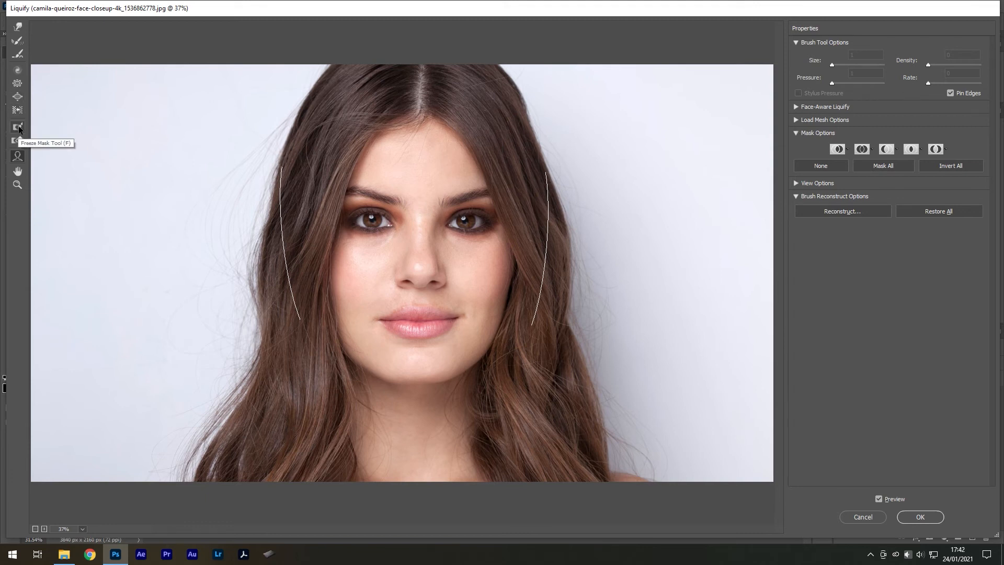
mouse_move(418, 163)
mouse_down()
mouse_move(361, 195)
mouse_move(352, 268)
mouse_move(370, 337)
mouse_move(446, 349)
mouse_move(469, 307)
mouse_move(487, 232)
mouse_move(454, 155)
mouse_move(408, 182)
mouse_move(393, 285)
mouse_move(453, 250)
mouse_move(433, 162)
mouse_up()
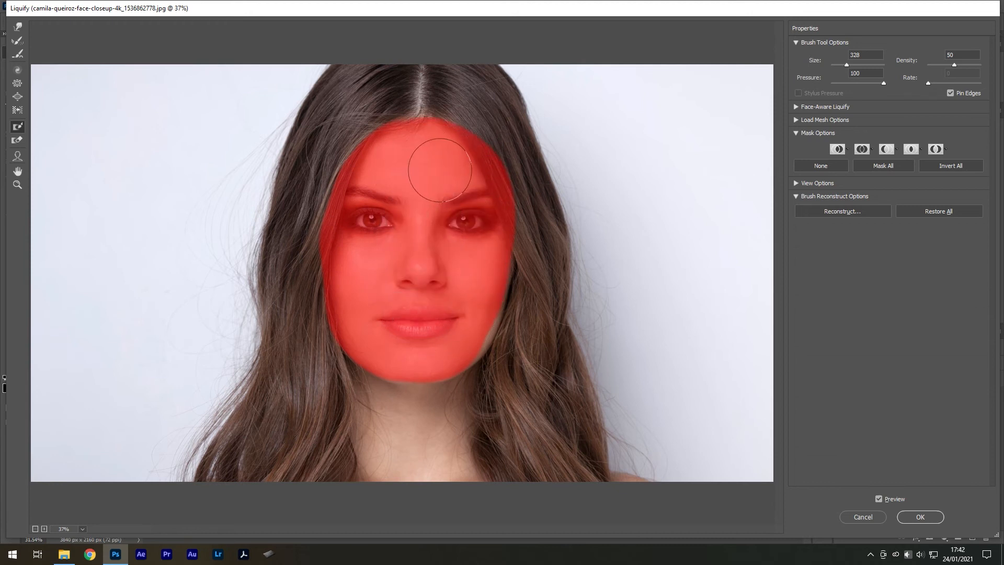
Invert the frozen area and clear the entire freeze mask from the image.
click(942, 167)
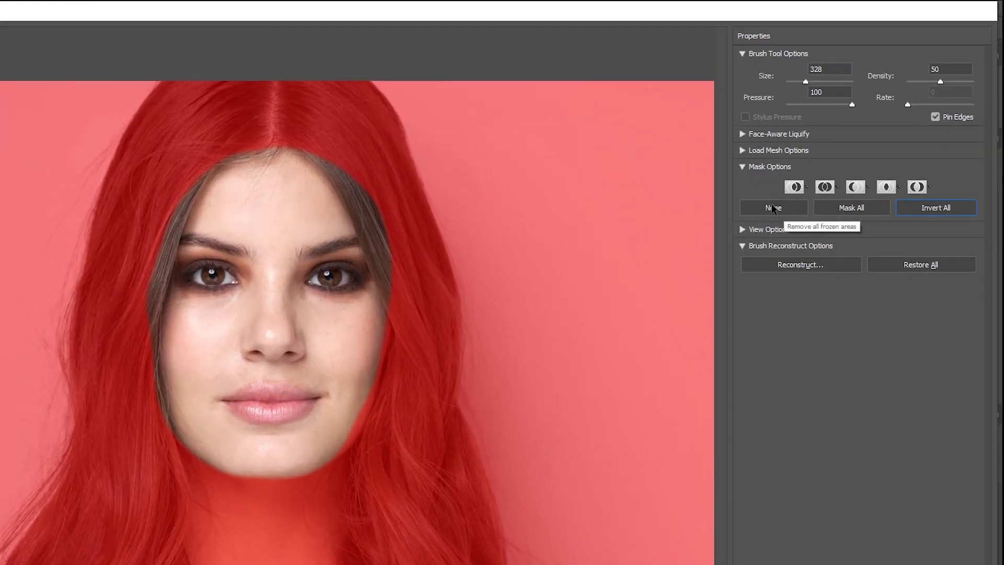
click(773, 208)
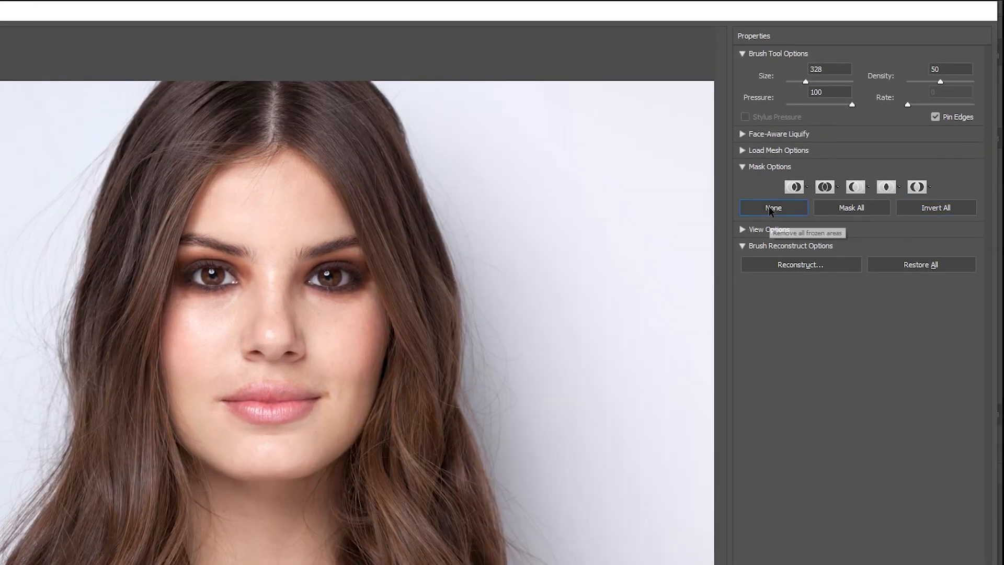
click(744, 166)
Show the reference mesh over the image at Large size, trying Yellow before choosing Cyan as its color.
click(745, 183)
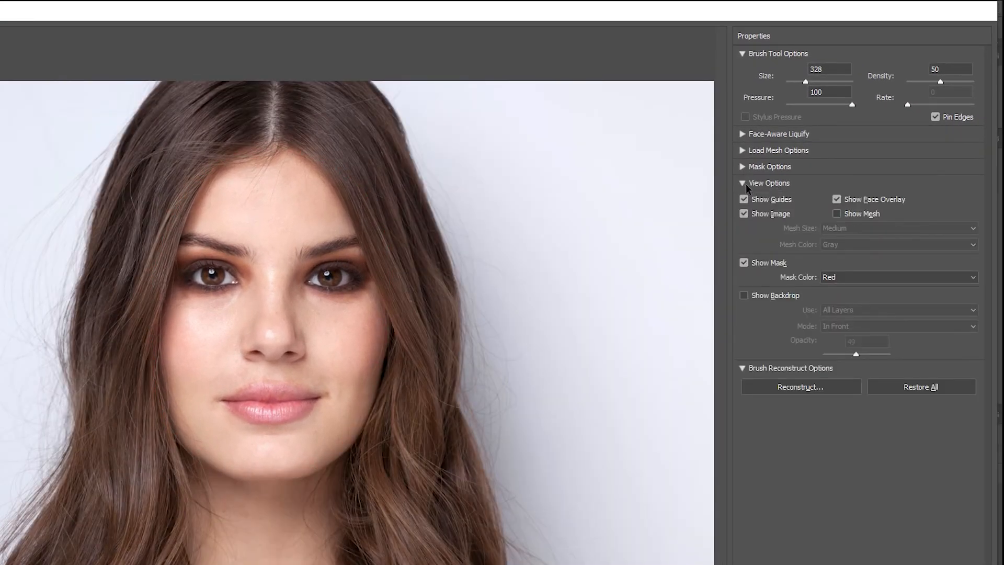
click(837, 212)
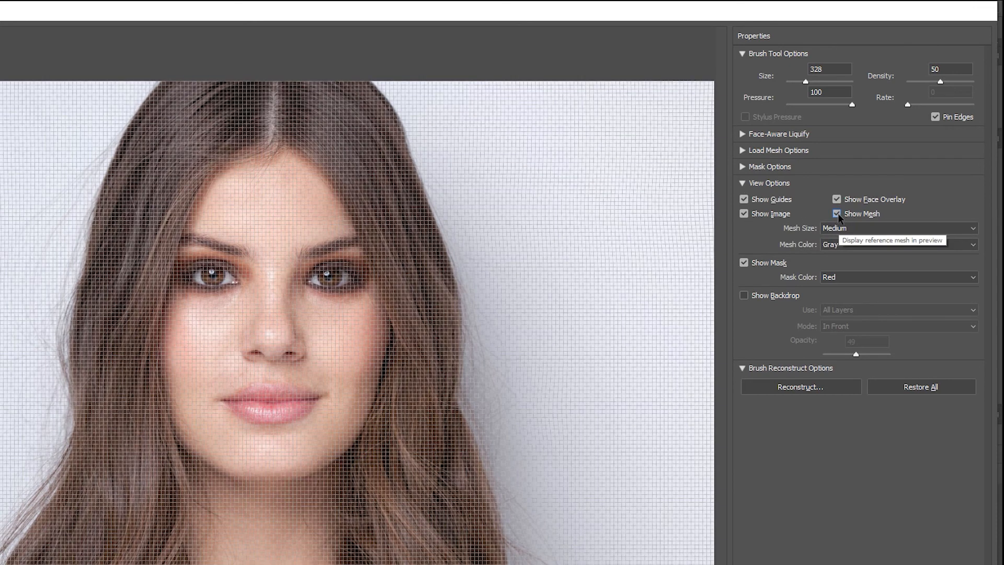
click(837, 229)
click(836, 258)
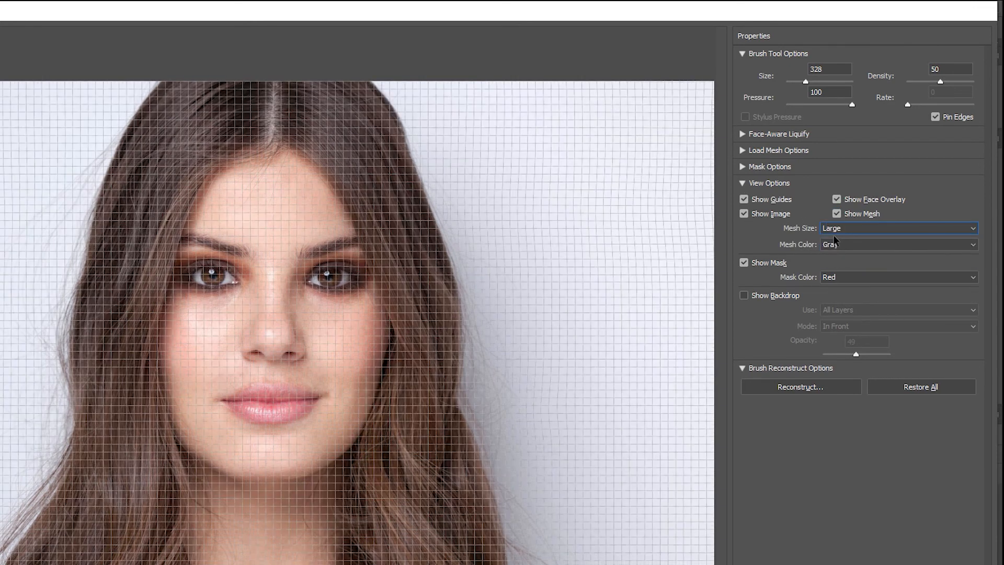
click(834, 247)
click(843, 265)
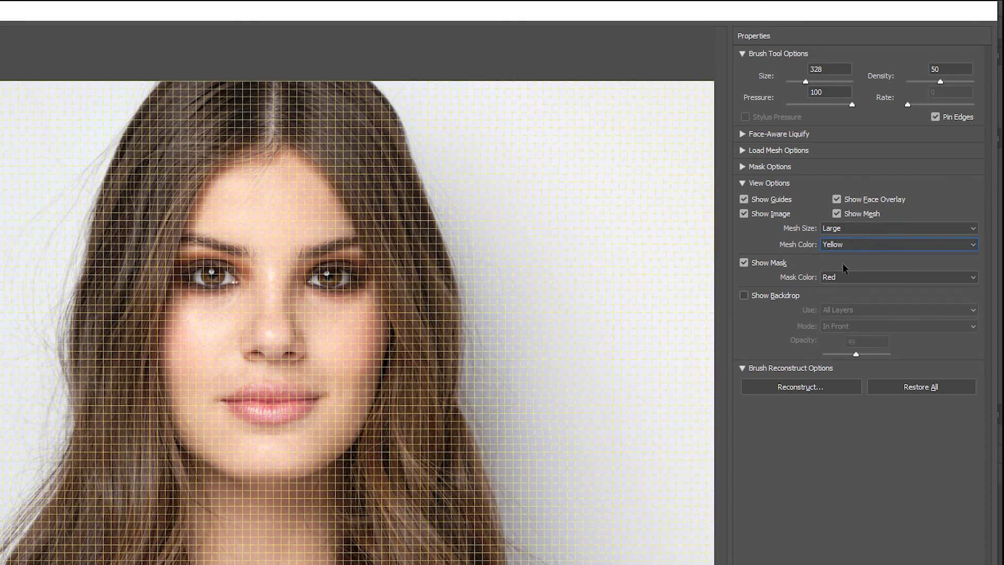
click(837, 245)
click(839, 284)
Set the mask color to Yellow, hide the reference mesh and collapse the View options.
click(842, 276)
click(845, 310)
click(845, 280)
click(844, 297)
click(837, 214)
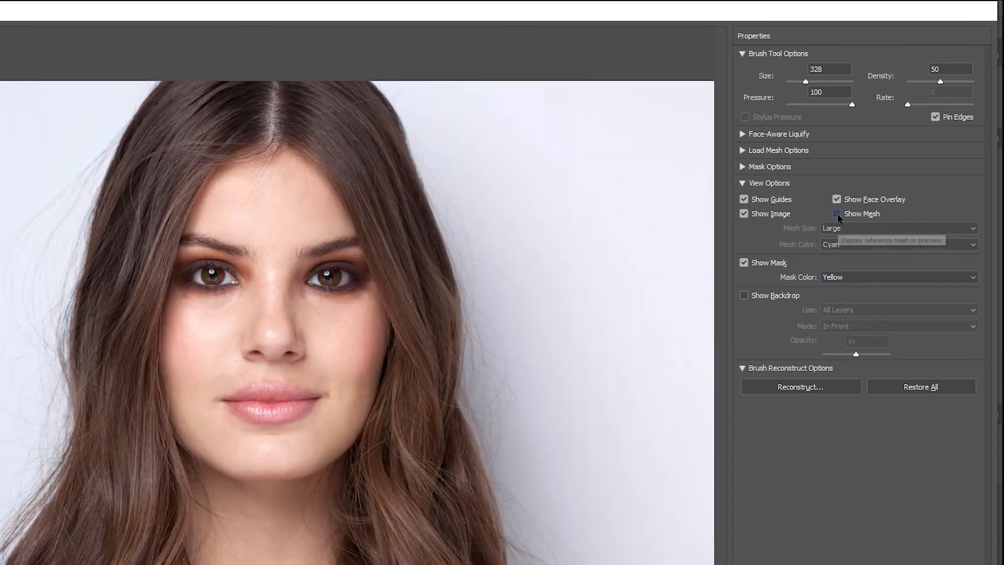
click(742, 183)
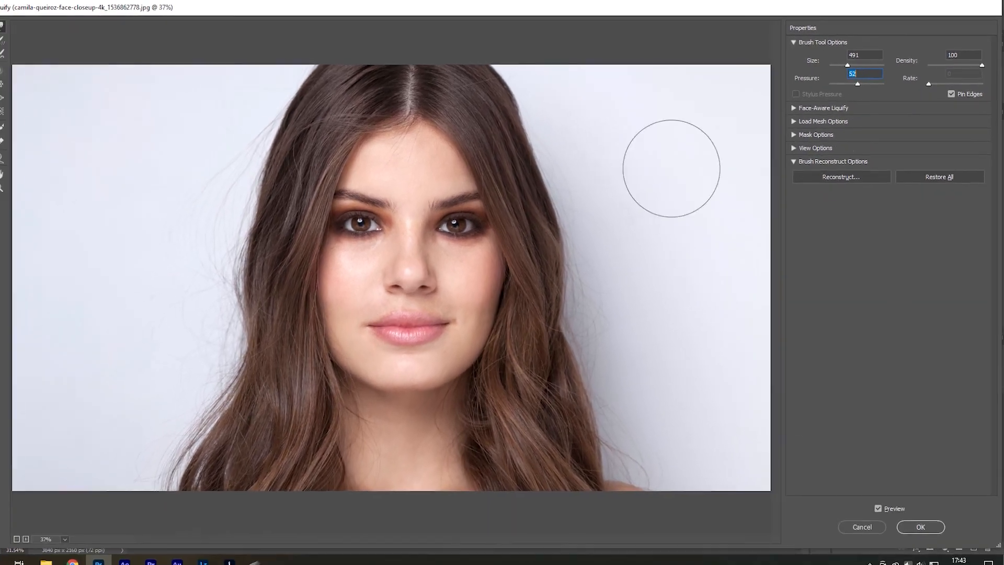
Warp the outer hair edges with the Forward Warp tool and revert the distortion with a reconstruction amount of 0.
drag(672, 168, 599, 285)
mouse_move(283, 303)
mouse_down()
mouse_move(251, 228)
mouse_move(289, 106)
mouse_up()
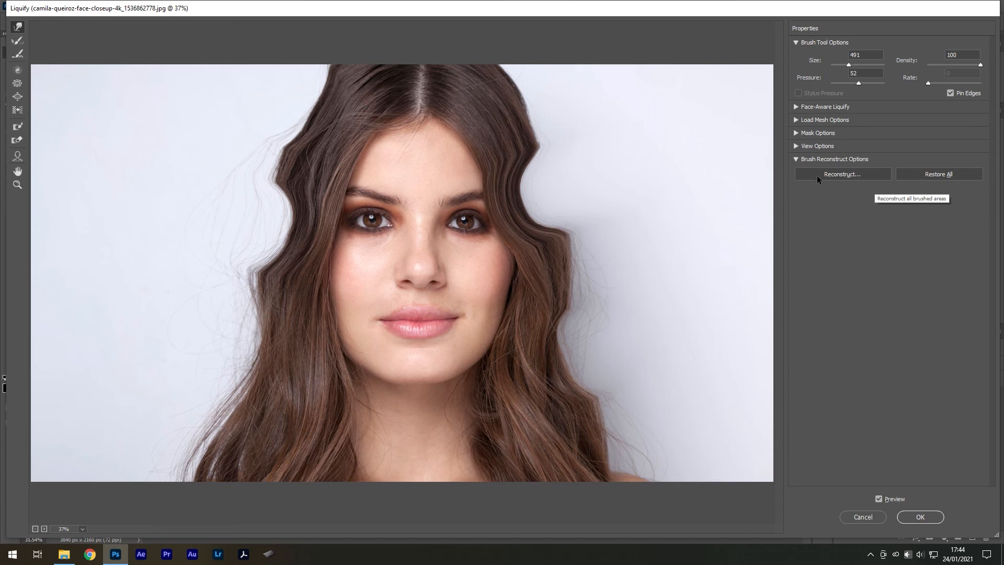
click(843, 176)
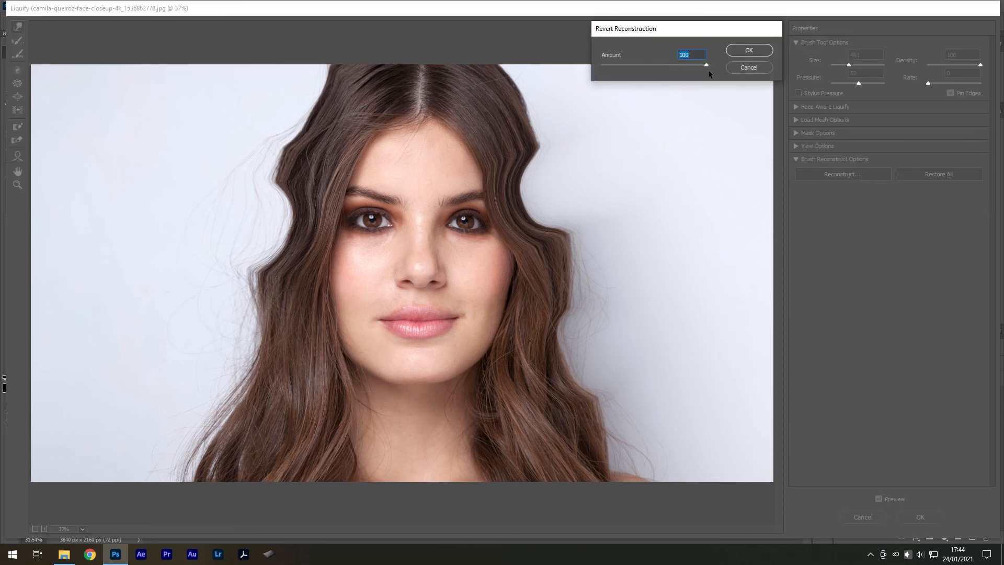
mouse_move(701, 64)
mouse_down()
mouse_move(597, 82)
mouse_move(620, 68)
mouse_move(703, 62)
mouse_move(584, 72)
mouse_up()
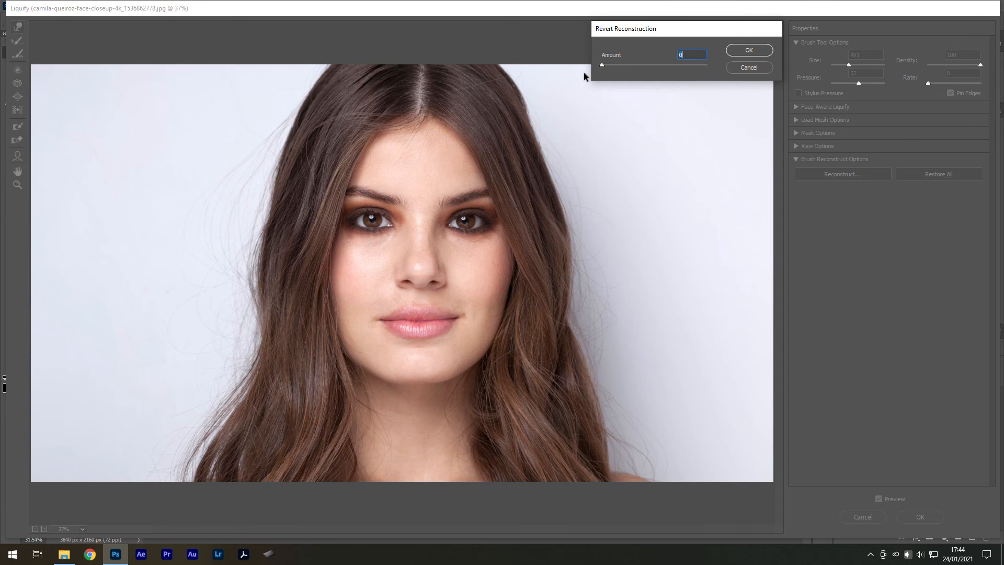
click(749, 50)
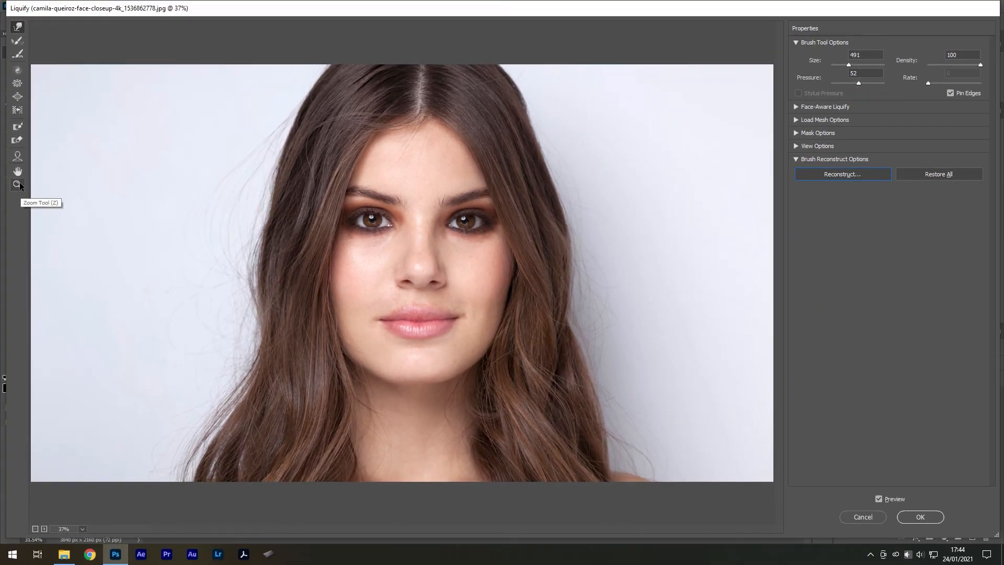
Zoom in on the face to 66.7% with the Zoom tool, pan across it and zoom back out.
key(z)
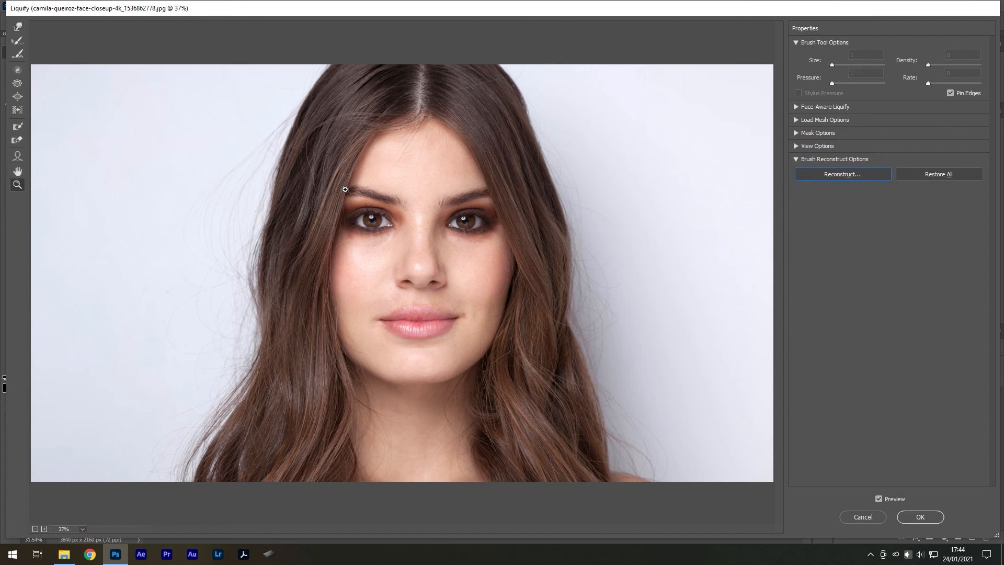
drag(363, 214, 394, 222)
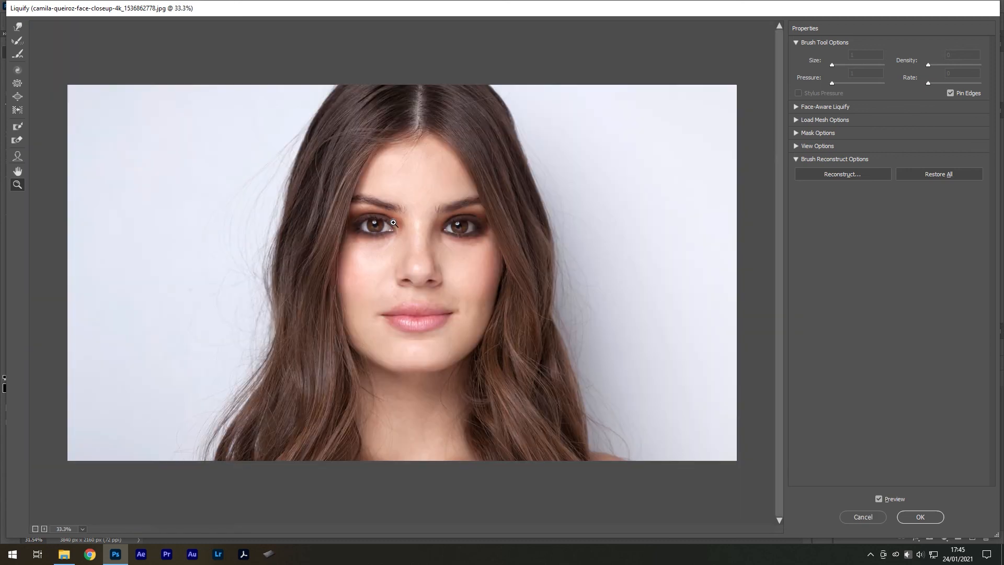
click(360, 211)
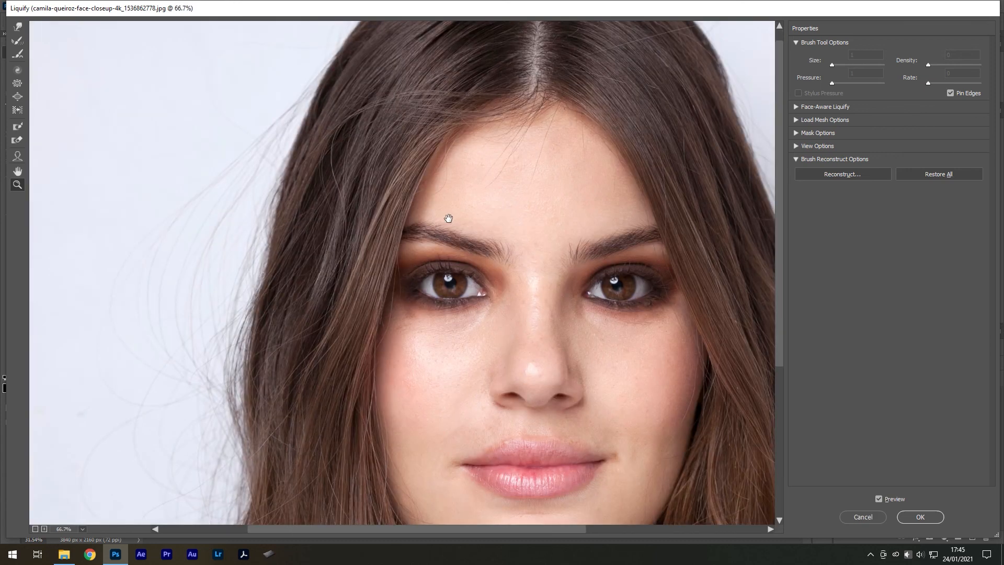
mouse_move(450, 218)
mouse_down()
mouse_move(292, 152)
mouse_move(520, 135)
mouse_move(399, 175)
mouse_move(455, 214)
mouse_move(511, 140)
mouse_move(324, 134)
mouse_move(466, 139)
mouse_move(353, 148)
mouse_up()
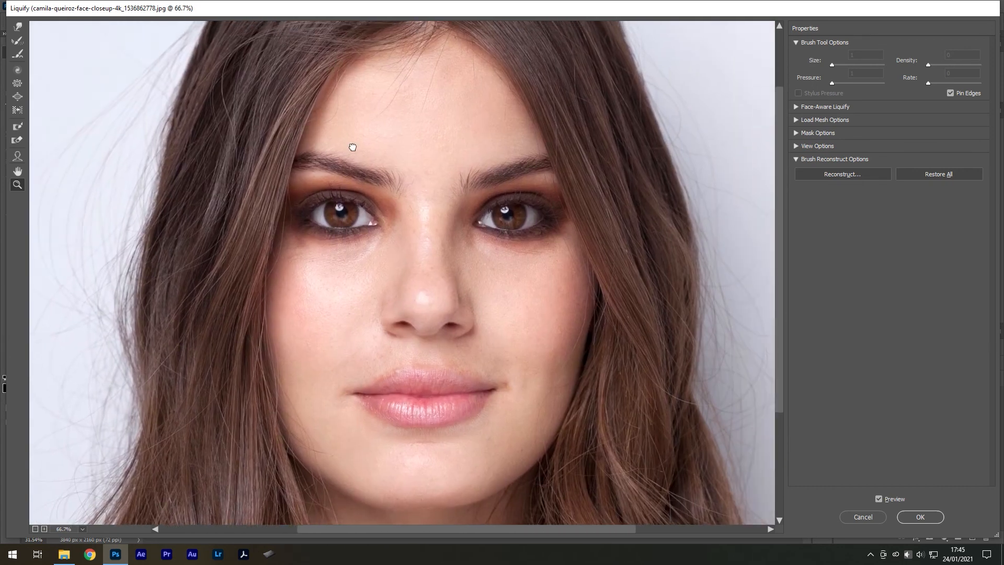
alt+click(480, 163)
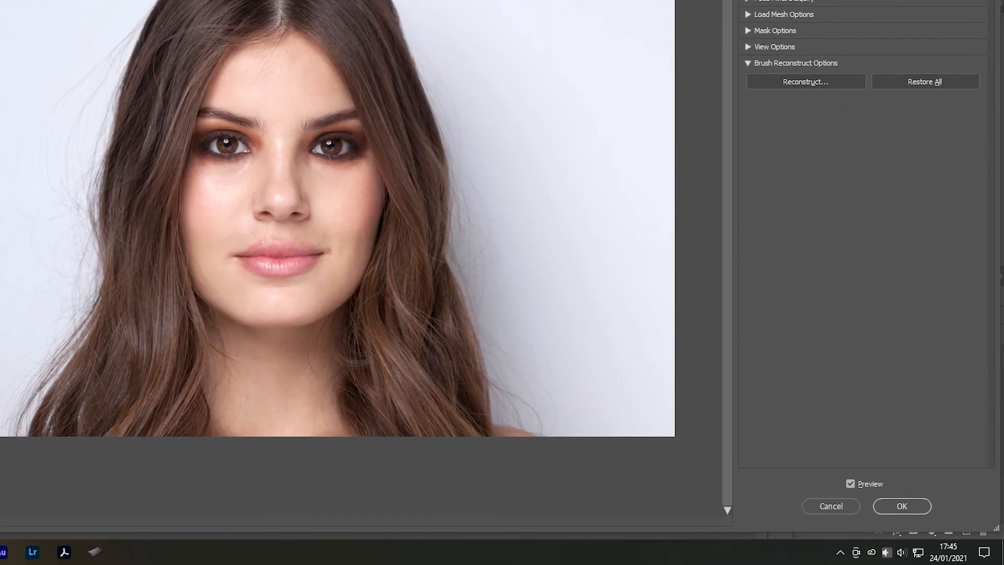
Warp the hair edge at the image's left and toggle the preview to compare it with the original.
mouse_move(168, 79)
mouse_down()
mouse_move(215, 99)
mouse_move(152, 72)
mouse_move(184, 87)
mouse_up()
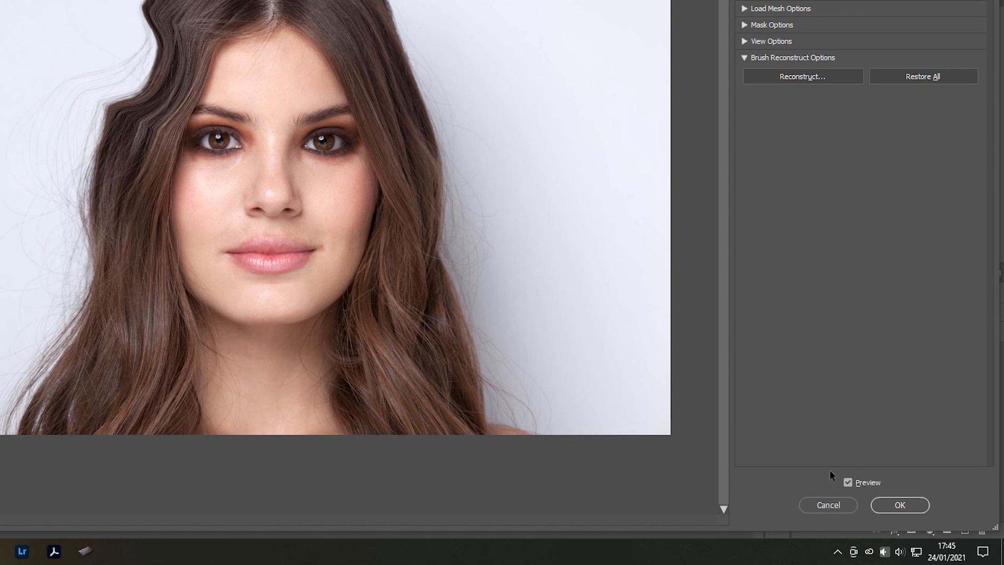
click(847, 483)
click(848, 482)
click(848, 481)
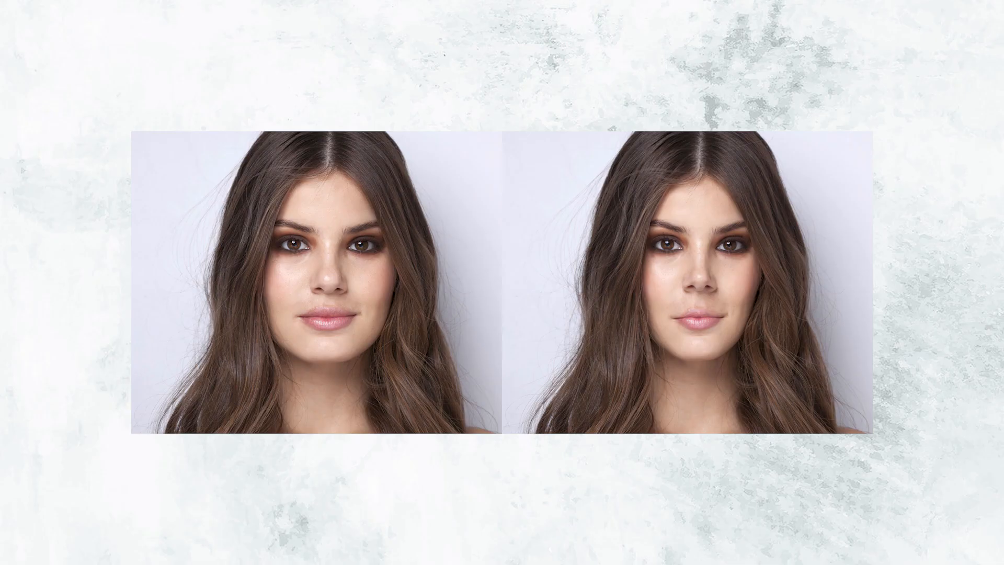